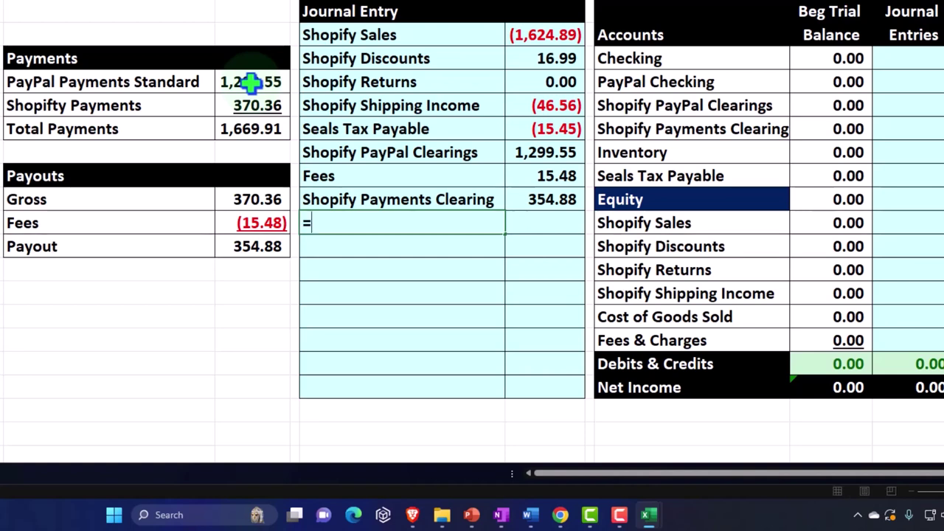
Add a Shopify Sales check row whose =-SUM(P2:P9) total shows 0.00
{"action": "key", "text": "Right"}
{"action": "key", "text": "Right"}
{"action": "key", "text": "Right"}
{"action": "key", "text": "Return"}
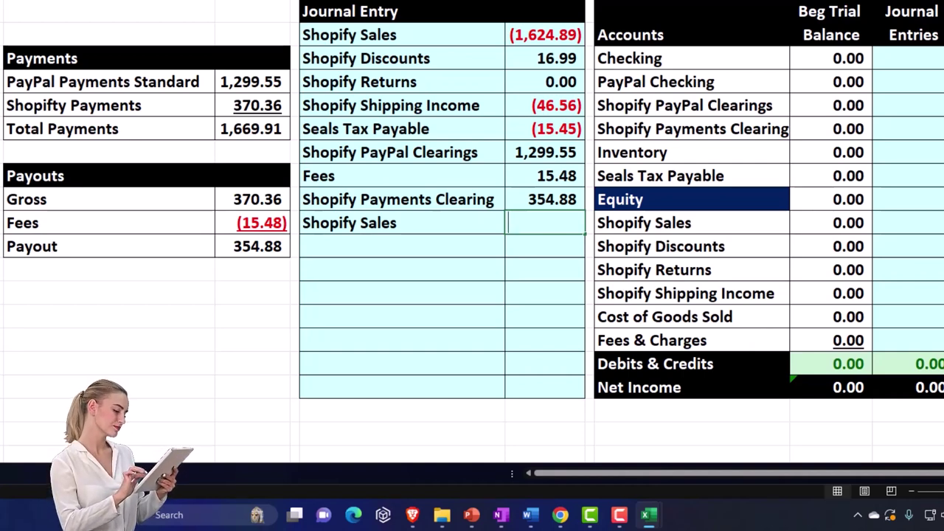
{"action": "type", "text": "sum("}
{"action": "left_click_drag", "start_coordinate": [546, 201], "coordinate": [550, 35]}
{"action": "key", "text": "Return"}
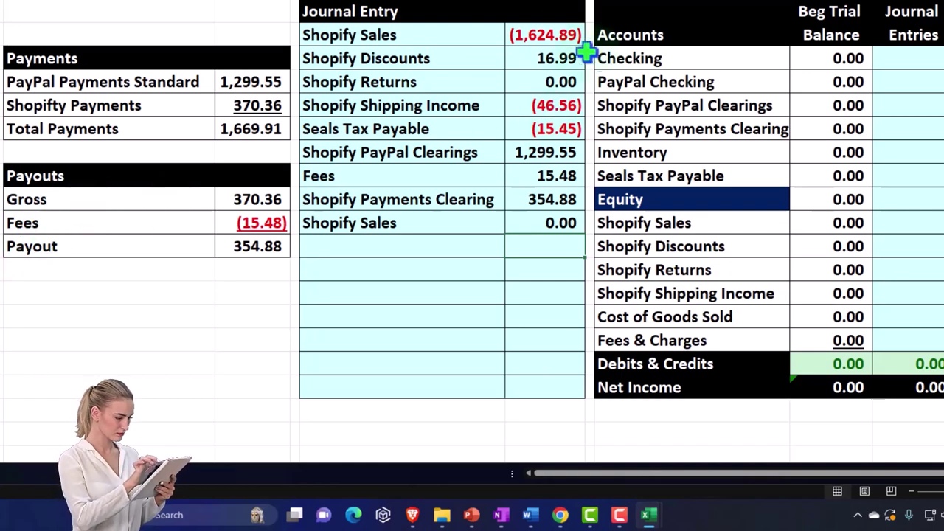
{"action": "left_click_drag", "start_coordinate": [550, 36], "coordinate": [541, 206]}
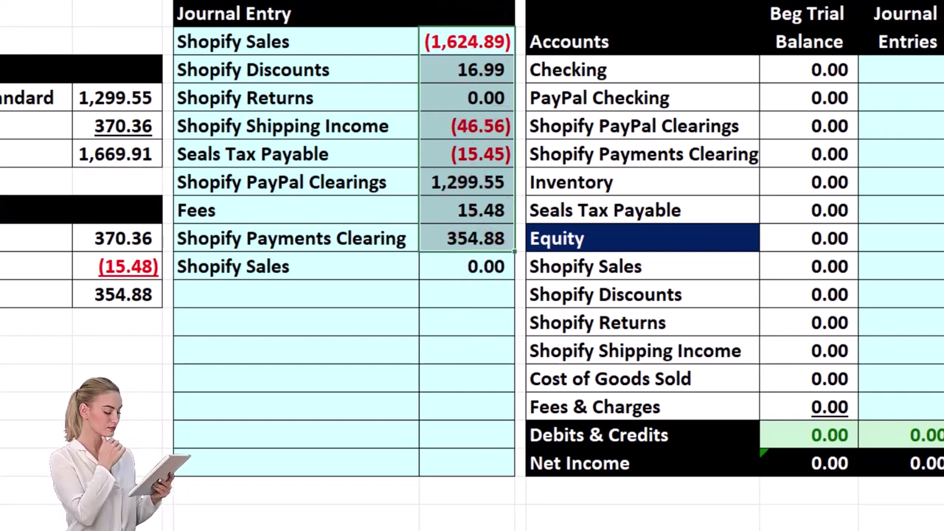
{"action": "left_click", "coordinate": [390, 77]}
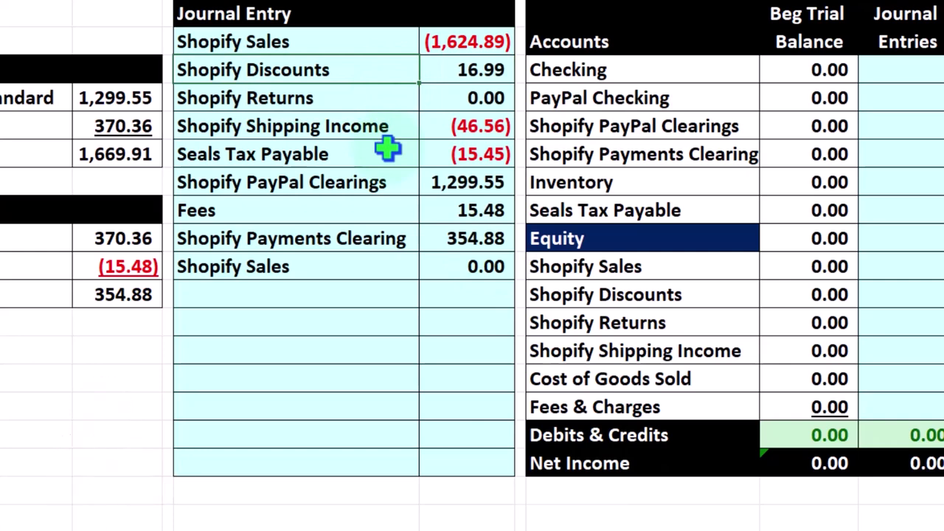
{"action": "key", "text": "Right"}
{"action": "key", "text": "Right"}
{"action": "key", "text": "Right"}
{"action": "key", "text": "Right"}
{"action": "key", "text": "Right"}
{"action": "key", "text": "Right"}
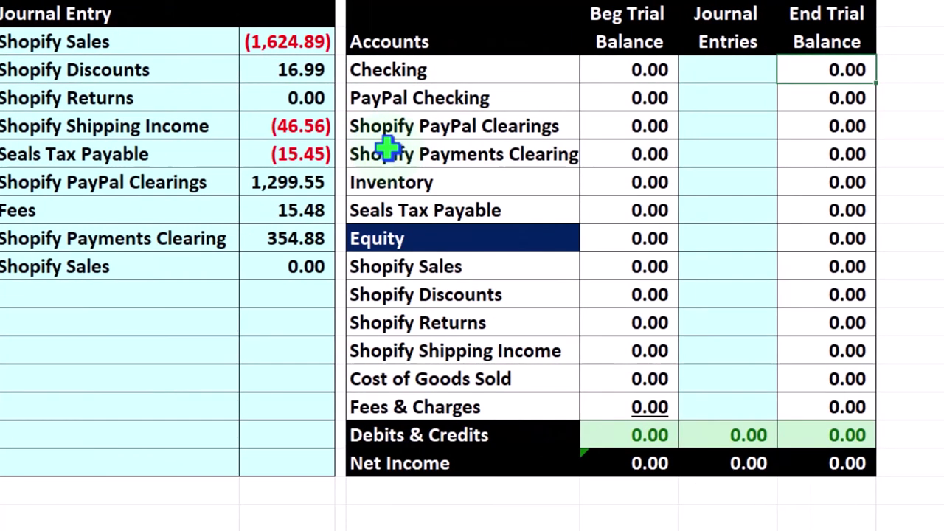
{"action": "key", "text": "Left"}
{"action": "key", "text": "Left"}
{"action": "key", "text": "Left"}
{"action": "key", "text": "Left"}
{"action": "key", "text": "Left"}
{"action": "key", "text": "Left"}
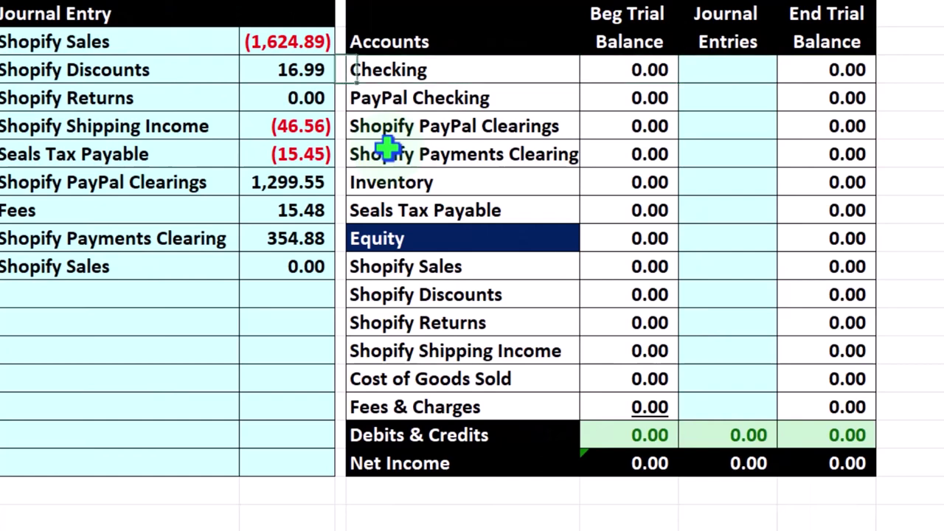
{"action": "key", "text": "Up"}
{"action": "key", "text": "Down"}
{"action": "key", "text": "Down"}
{"action": "key", "text": "Down"}
{"action": "key", "text": "Down"}
{"action": "key", "text": "Down"}
{"action": "key", "text": "Down"}
{"action": "key", "text": "Down"}
{"action": "key", "text": "Down"}
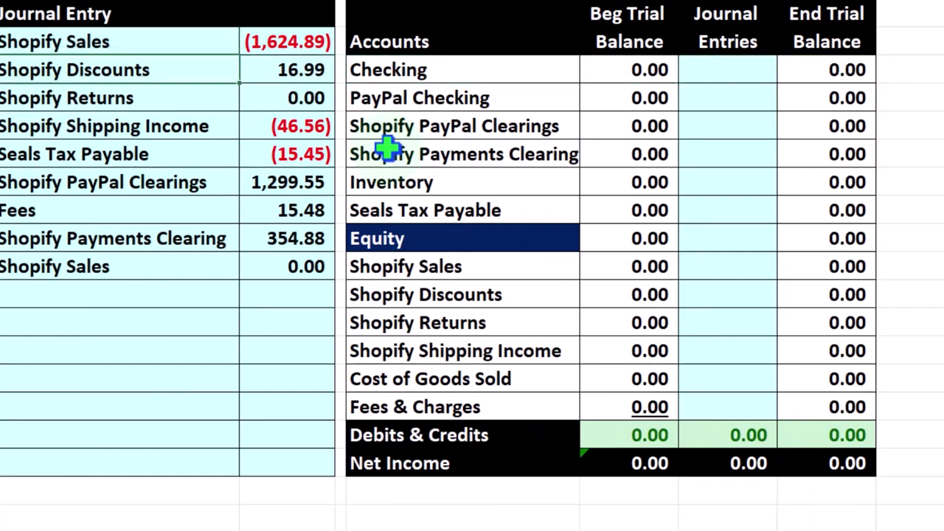
{"action": "key", "text": "Right"}
{"action": "key", "text": "Right"}
{"action": "key", "text": "Right"}
{"action": "key", "text": "Right"}
{"action": "key", "text": "Right"}
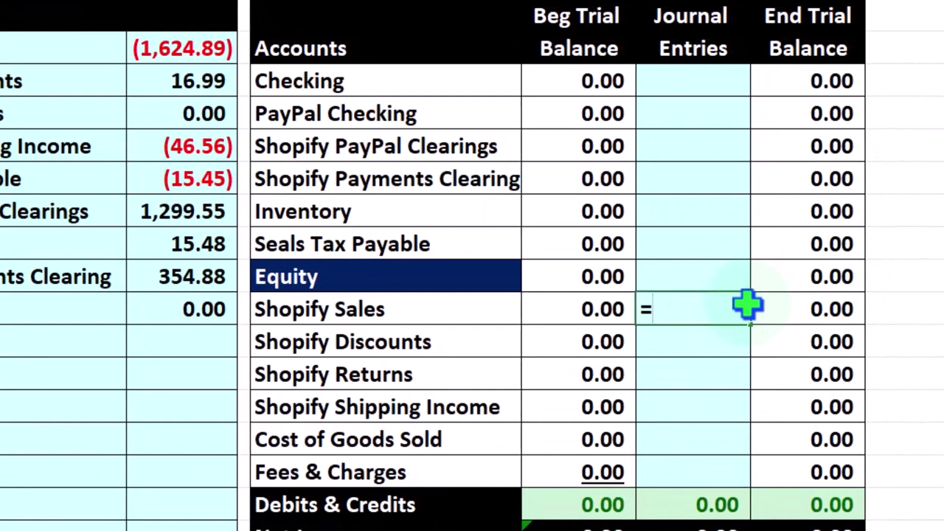
Link Shopify Sales' Journal Entries cell T10 to the (1,624.89) amount in P2
{"action": "type", "text": "="}
{"action": "key", "text": "Left"}
{"action": "key", "text": "Left"}
{"action": "key", "text": "Up"}
{"action": "key", "text": "Up"}
{"action": "key", "text": "Up"}
{"action": "key", "text": "Up"}
{"action": "key", "text": "Up"}
{"action": "key", "text": "Up"}
{"action": "key", "text": "Up"}
{"action": "key", "text": "Up"}
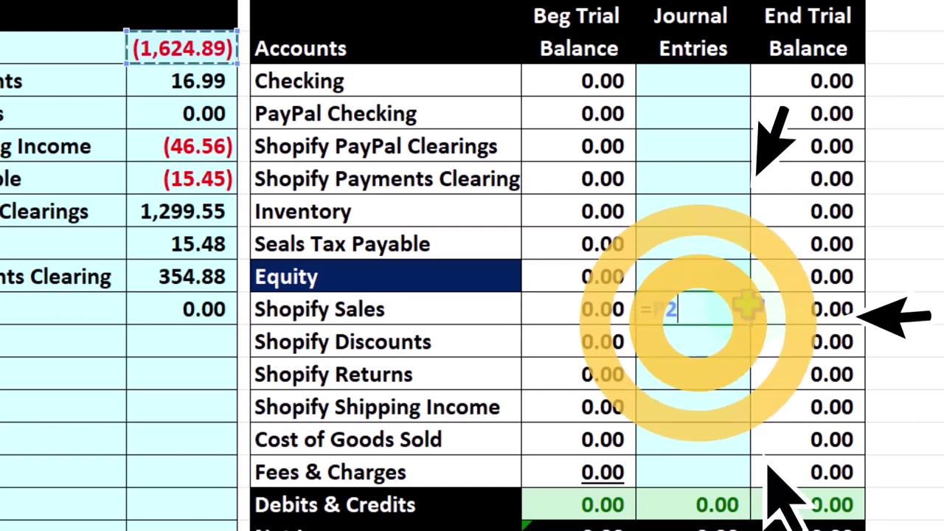
{"action": "key", "text": "Return"}
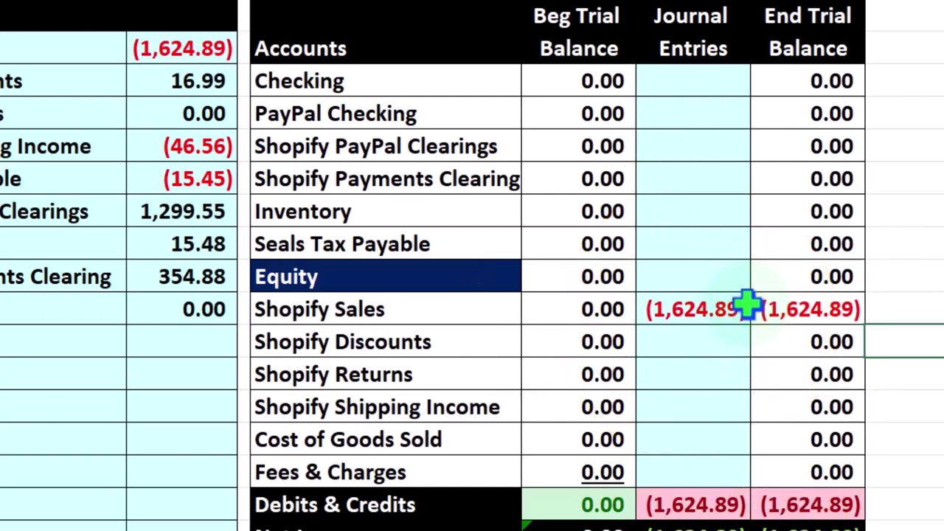
Recheck the End Trial Balance net income formula =SUM(U10:U15)
{"action": "left_click", "coordinate": [751, 305]}
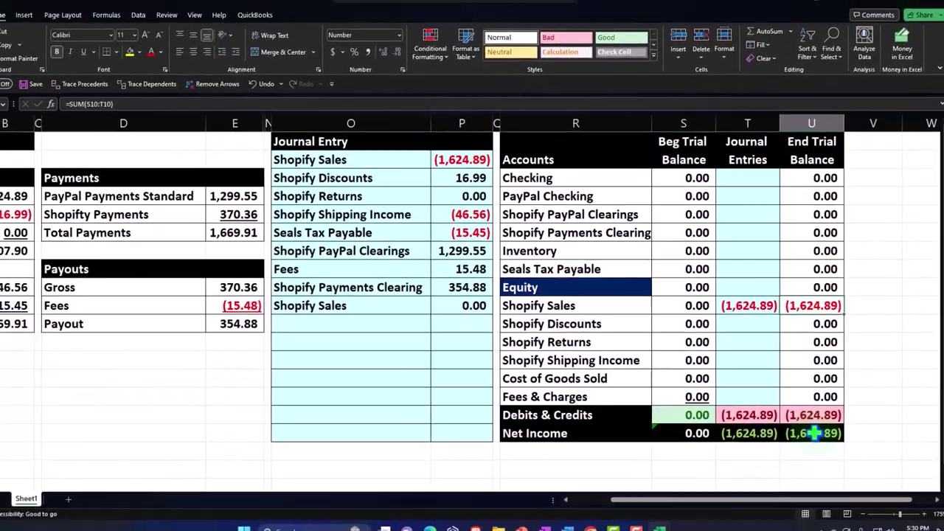
{"action": "double_click", "coordinate": [814, 486]}
{"action": "key", "text": "Return"}
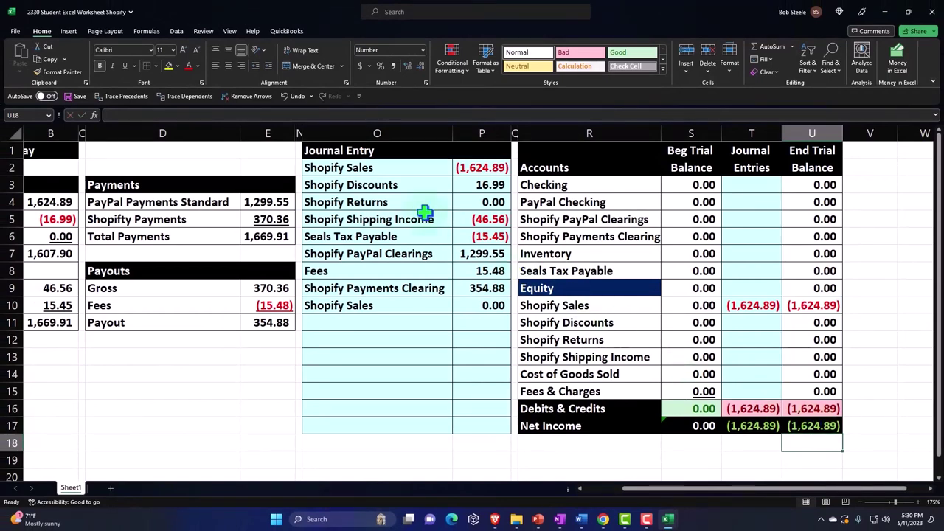
Shade the Shopify Sales and Shopify Discounts journal lines (O2:P3) green
{"action": "left_click", "coordinate": [366, 186]}
{"action": "left_click_drag", "start_coordinate": [442, 167], "coordinate": [456, 166]}
{"action": "left_click", "coordinate": [177, 66]}
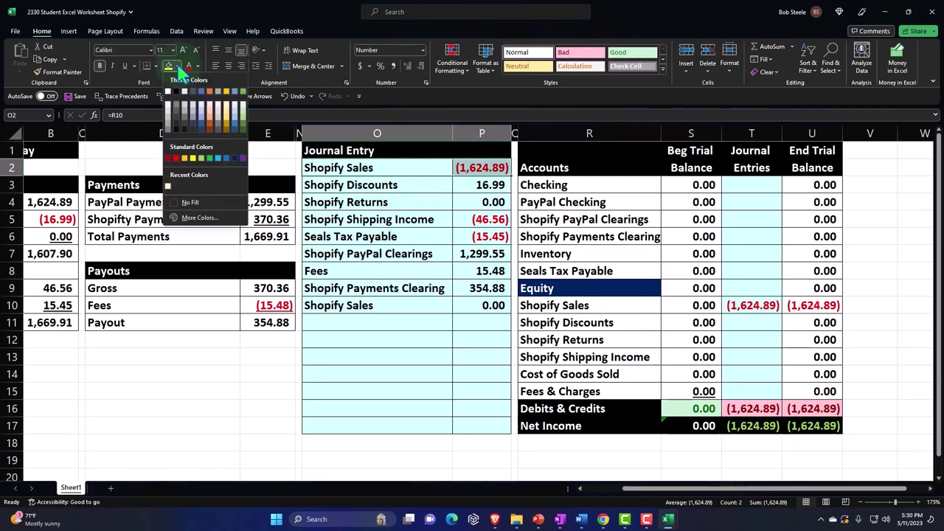
{"action": "left_click", "coordinate": [210, 159]}
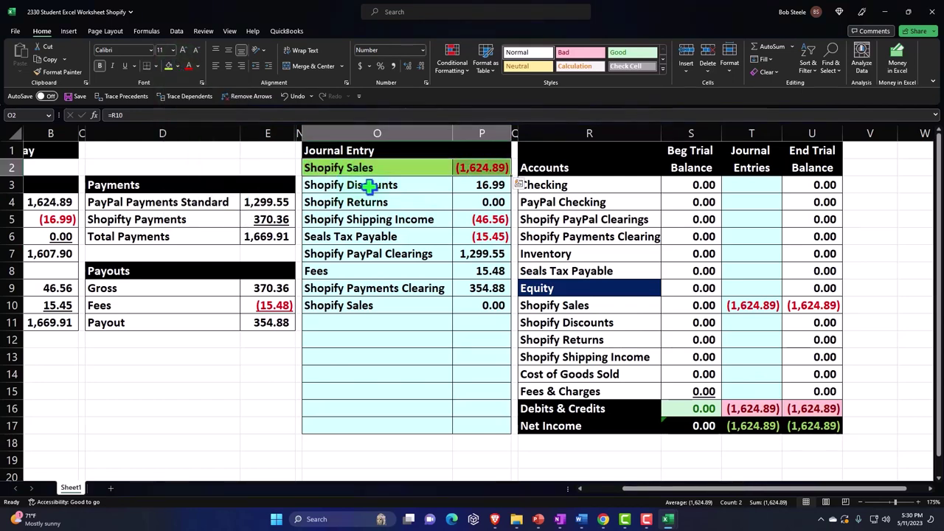
{"action": "left_click_drag", "start_coordinate": [369, 185], "coordinate": [476, 184]}
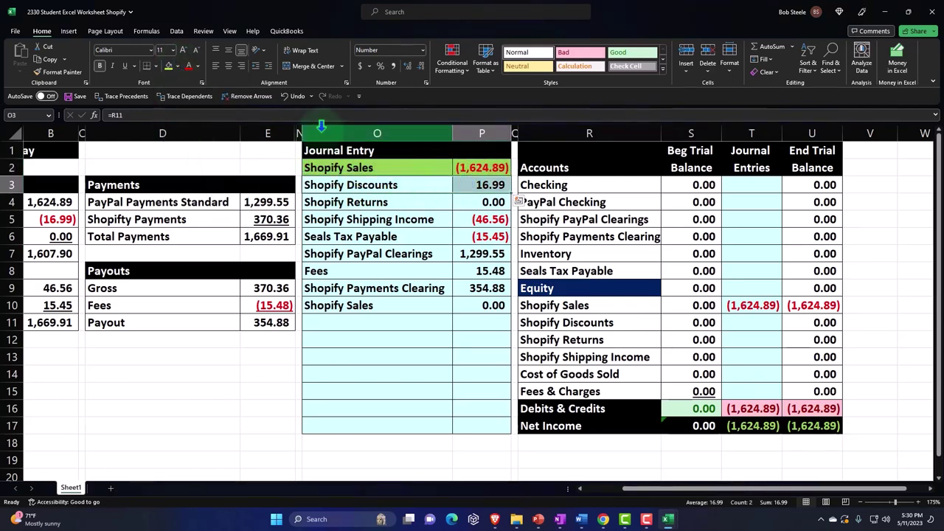
{"action": "left_click", "coordinate": [169, 66]}
{"action": "left_click", "coordinate": [423, 213]}
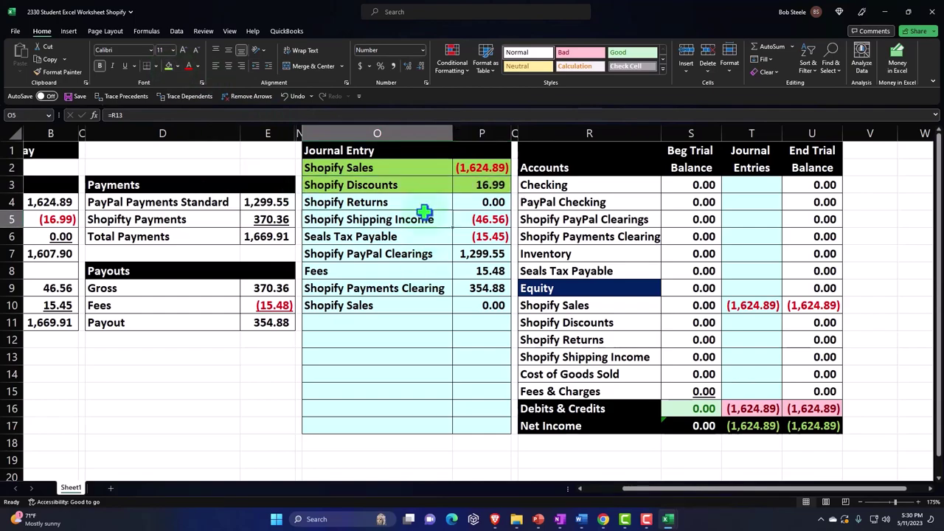
{"action": "key", "text": "Down"}
{"action": "key", "text": "Down"}
{"action": "key", "text": "Down"}
{"action": "key", "text": "Down"}
{"action": "key", "text": "Down"}
{"action": "key", "text": "Right"}
{"action": "key", "text": "Right"}
{"action": "key", "text": "Right"}
{"action": "key", "text": "Right"}
{"action": "key", "text": "Right"}
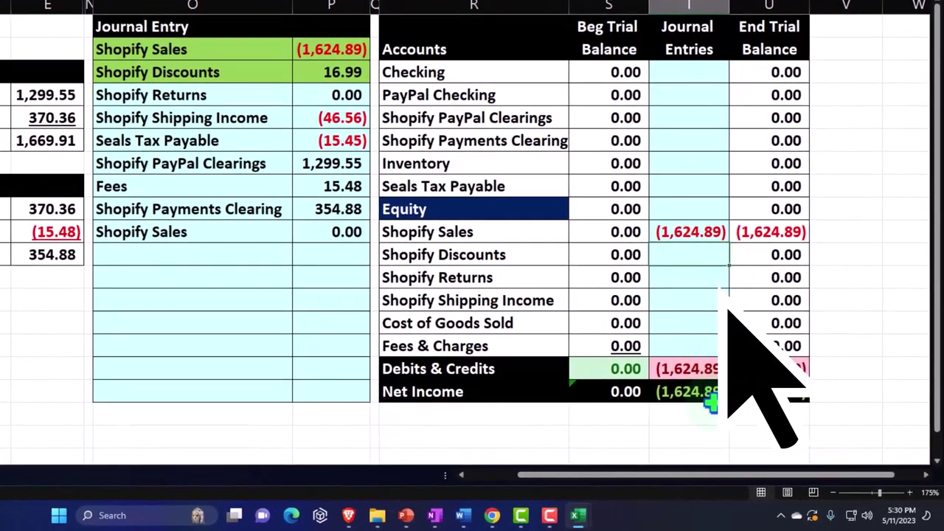
Link Shopify Discounts' Journal Entries cell to 16.99 and refresh the Net Income total
{"action": "type", "text": "="}
{"action": "key", "text": "Left"}
{"action": "key", "text": "Left"}
{"action": "key", "text": "Left"}
{"action": "key", "text": "Left"}
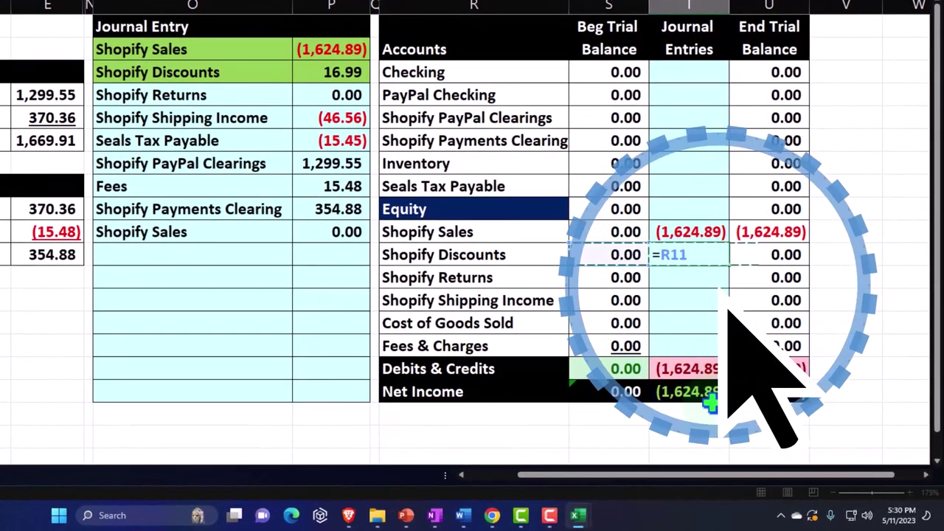
{"action": "key", "text": "Up"}
{"action": "key", "text": "Up"}
{"action": "key", "text": "Up"}
{"action": "key", "text": "Up"}
{"action": "key", "text": "Up"}
{"action": "key", "text": "Up"}
{"action": "key", "text": "Up"}
{"action": "key", "text": "Up"}
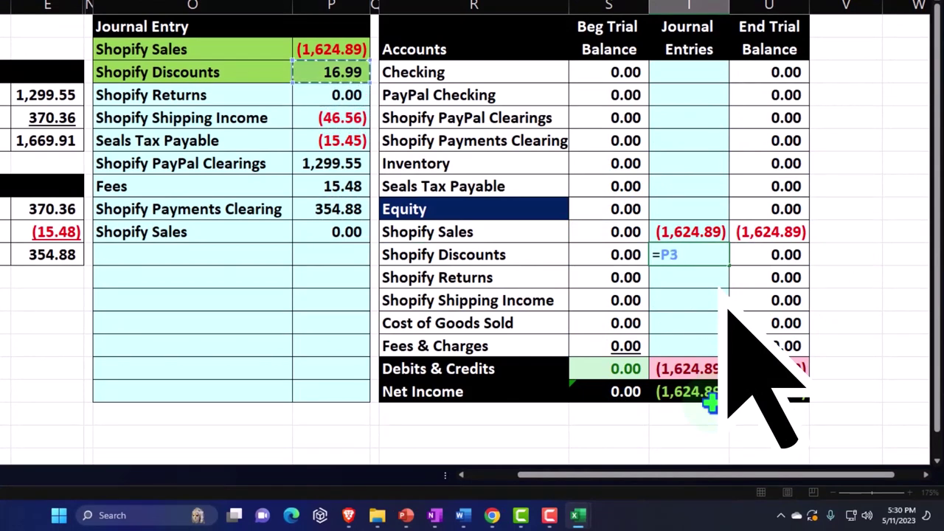
{"action": "key", "text": "Return"}
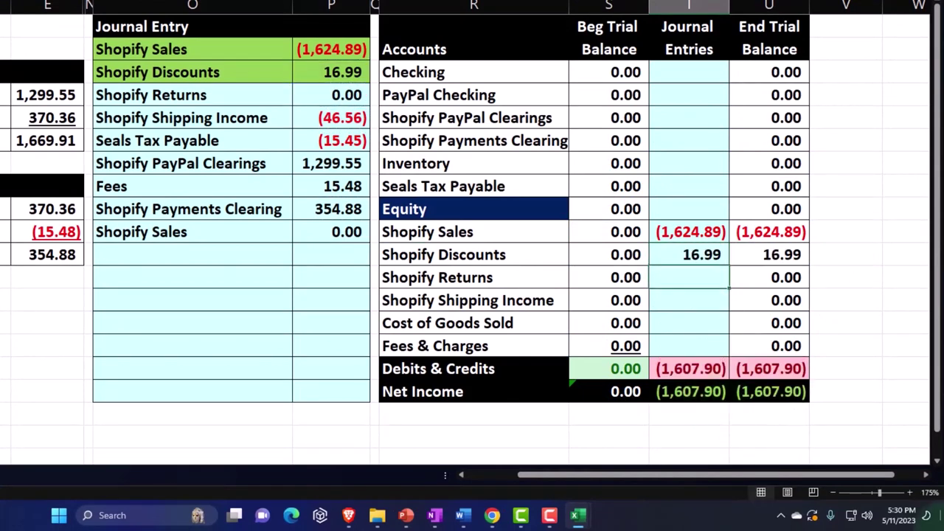
{"action": "double_click", "coordinate": [702, 394]}
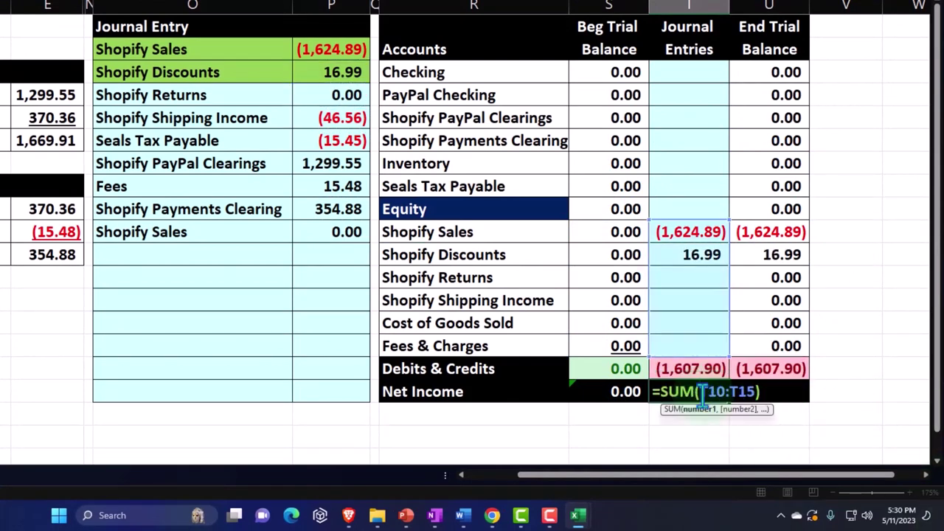
{"action": "key", "text": "Return"}
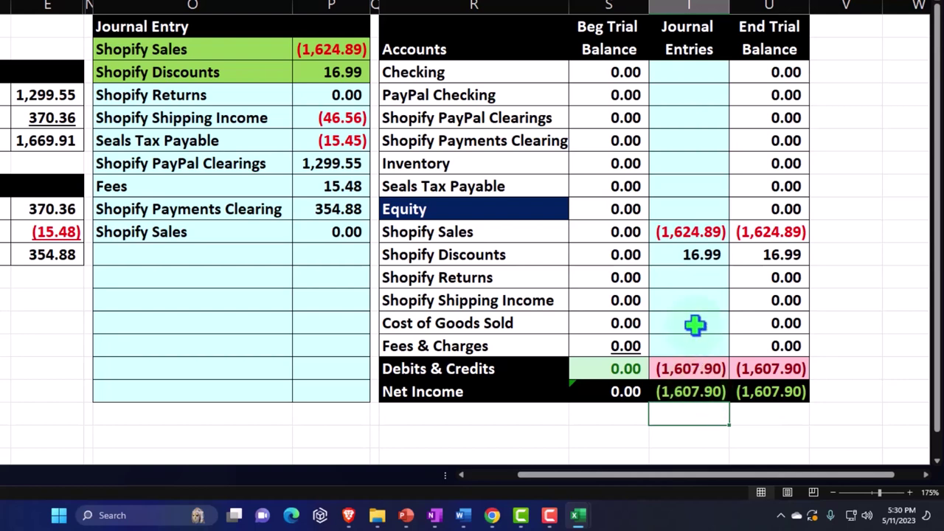
Link Shopify Returns' Journal Entries cell to =P4, showing 0.00
{"action": "left_click", "coordinate": [693, 275]}
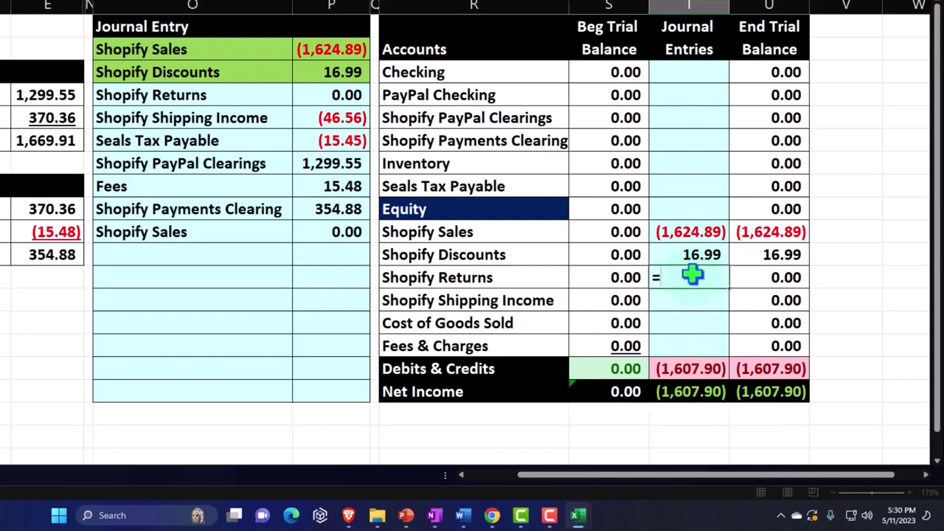
{"action": "type", "text": "="}
{"action": "key", "text": "Left"}
{"action": "key", "text": "Left"}
{"action": "key", "text": "Left"}
{"action": "key", "text": "Left"}
{"action": "key", "text": "Up"}
{"action": "key", "text": "Up"}
{"action": "key", "text": "Up"}
{"action": "key", "text": "Up"}
{"action": "key", "text": "Up"}
{"action": "key", "text": "Up"}
{"action": "key", "text": "Up"}
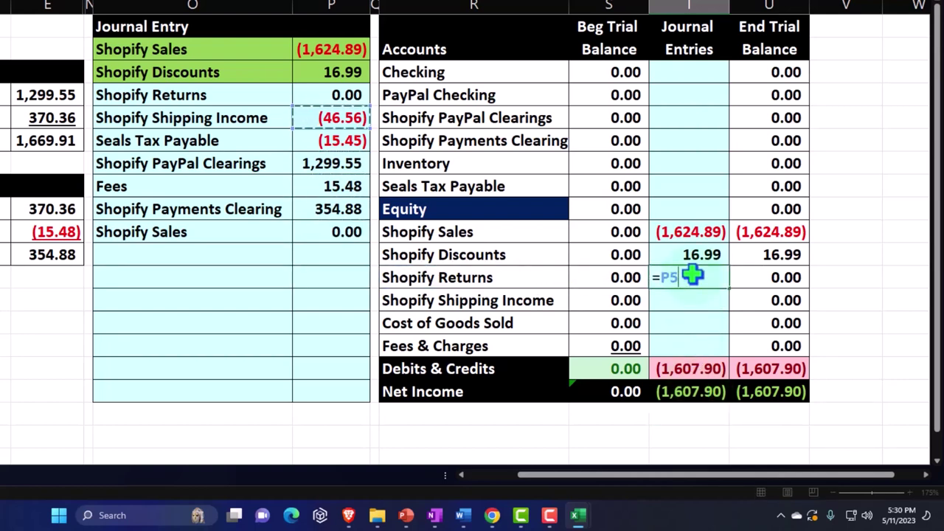
{"action": "key", "text": "Up"}
{"action": "key", "text": "Return"}
Shade the Shopify Returns and Shipping Income journal rows green as posted
{"action": "left_click_drag", "start_coordinate": [259, 98], "coordinate": [324, 118]}
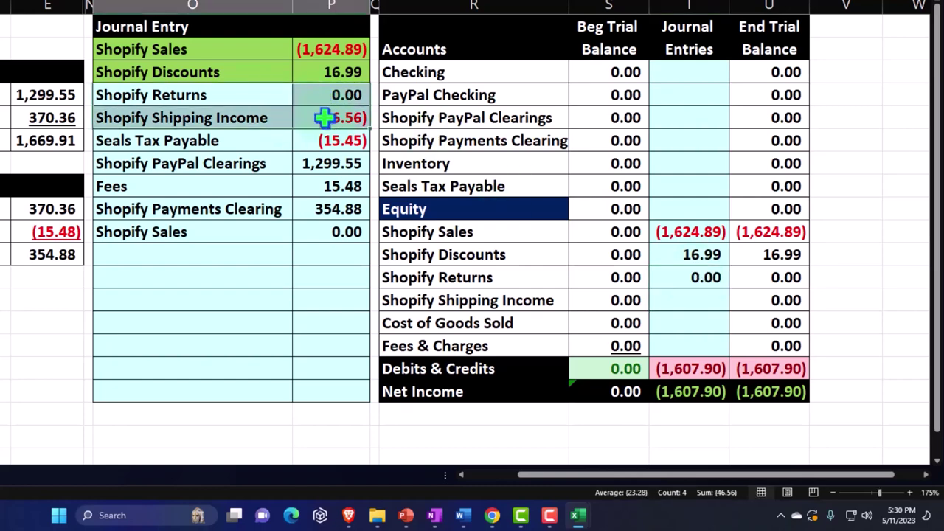
{"action": "key", "text": "F4"}
{"action": "left_click", "coordinate": [322, 112]}
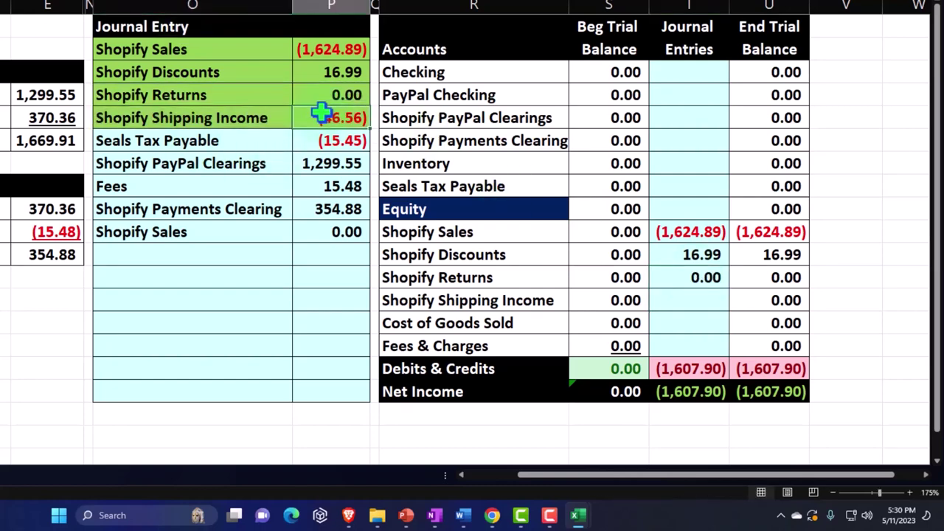
{"action": "key", "text": "Down"}
{"action": "key", "text": "Down"}
{"action": "key", "text": "Down"}
{"action": "key", "text": "Down"}
{"action": "key", "text": "Down"}
{"action": "key", "text": "Down"}
{"action": "key", "text": "Down"}
{"action": "key", "text": "Down"}
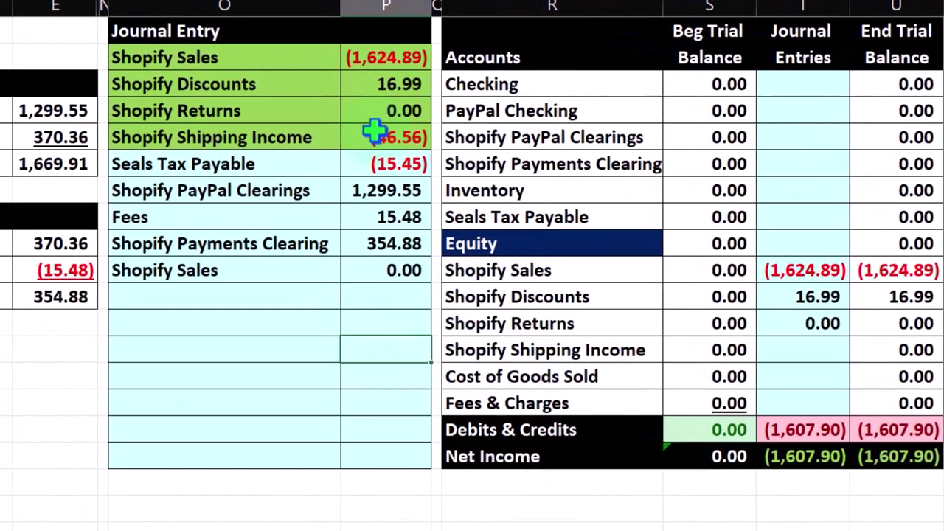
Link Shipping Income's Journal Entries cell T12 to =P5 (46.56) and refresh Net Income
{"action": "key", "text": "Right"}
{"action": "key", "text": "Right"}
{"action": "key", "text": "Right"}
{"action": "key", "text": "Right"}
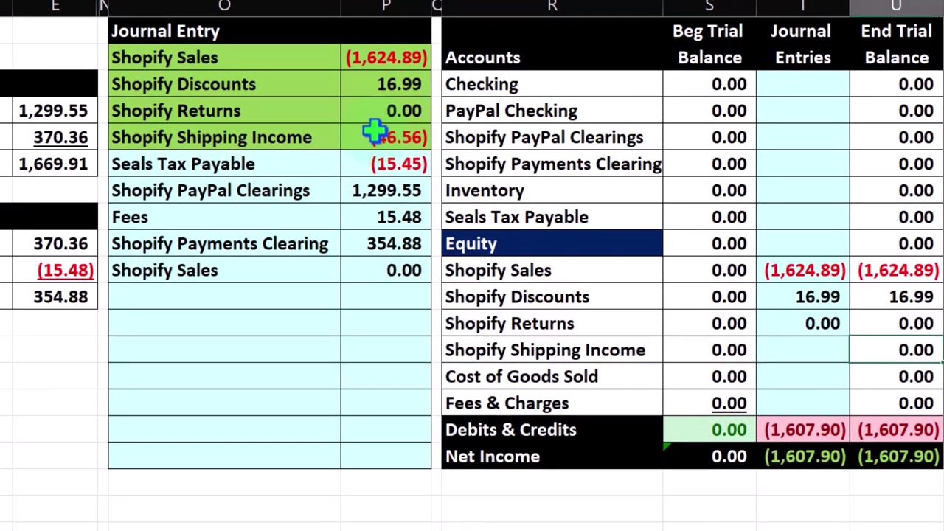
{"action": "type", "text": "="}
{"action": "key", "text": "Left"}
{"action": "key", "text": "Left"}
{"action": "key", "text": "Left"}
{"action": "key", "text": "Left"}
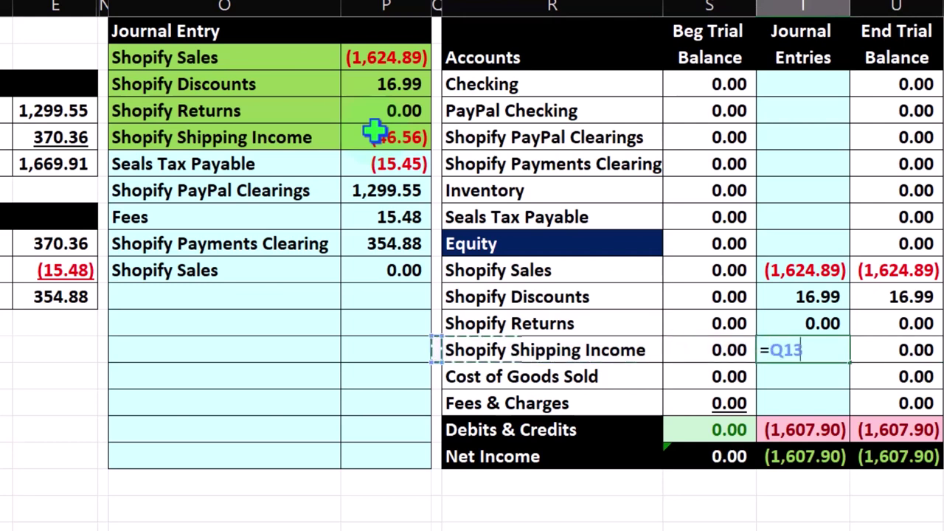
{"action": "key", "text": "Up"}
{"action": "key", "text": "Up"}
{"action": "key", "text": "Up"}
{"action": "key", "text": "Up"}
{"action": "key", "text": "Up"}
{"action": "key", "text": "Up"}
{"action": "key", "text": "Up"}
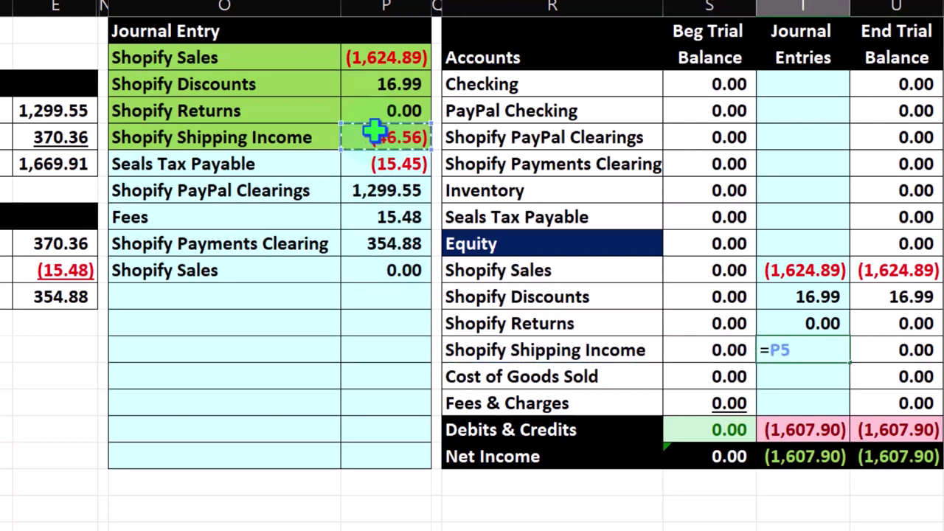
{"action": "key", "text": "Return"}
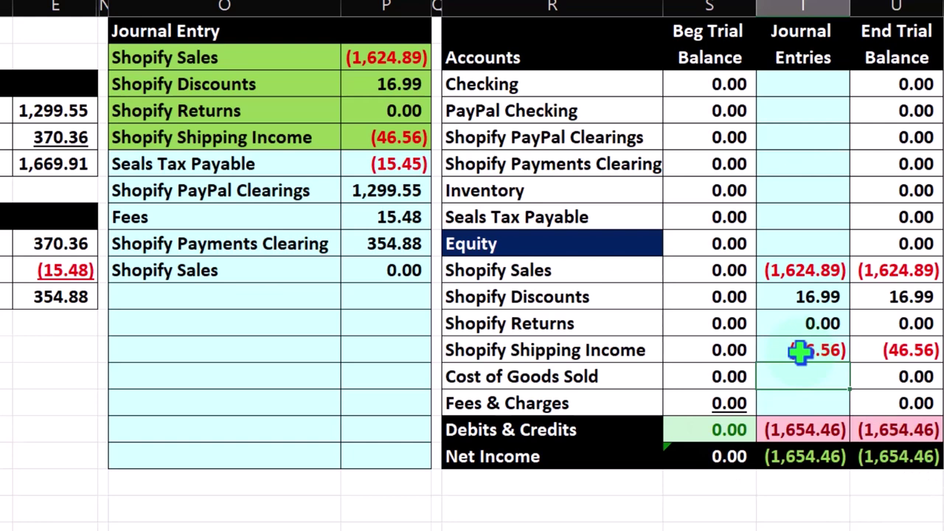
{"action": "double_click", "coordinate": [811, 456]}
{"action": "key", "text": "Return"}
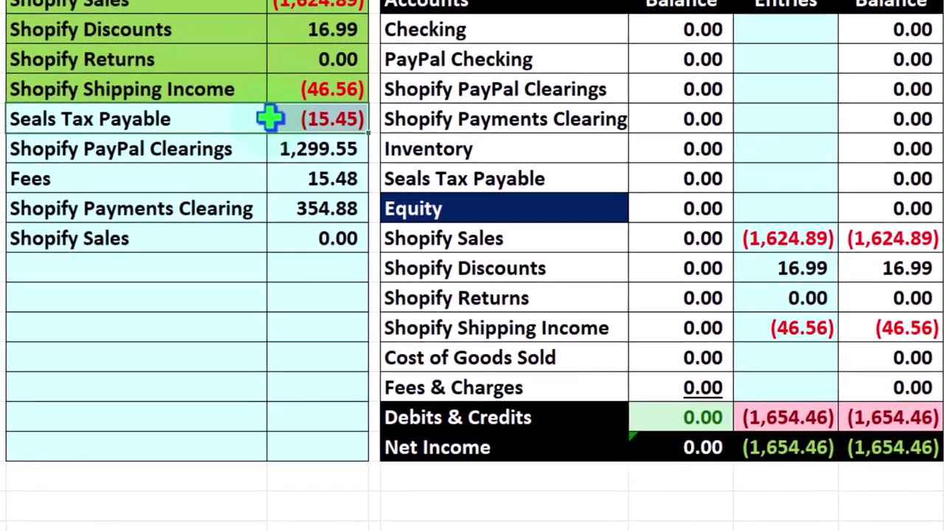
Shade the Seals Tax Payable journal row green as posted
{"action": "left_click", "coordinate": [368, 160]}
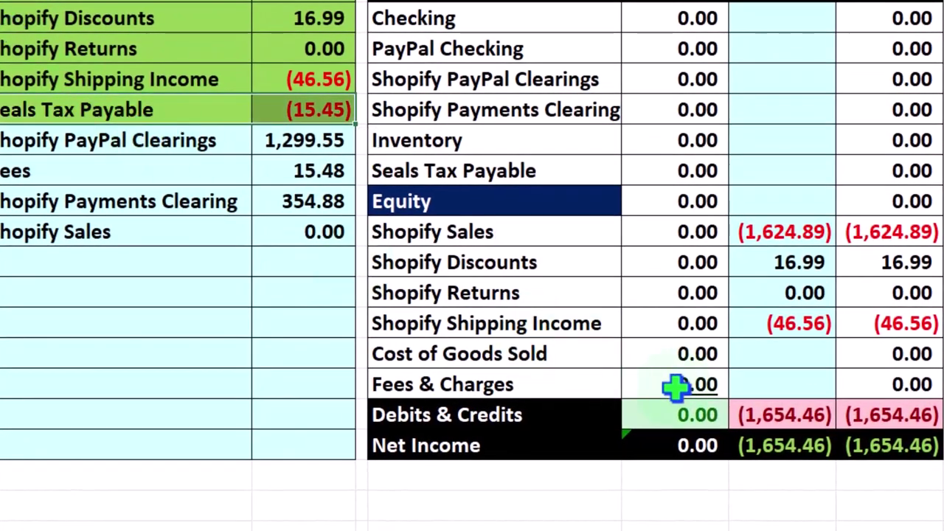
{"action": "left_click", "coordinate": [758, 361]}
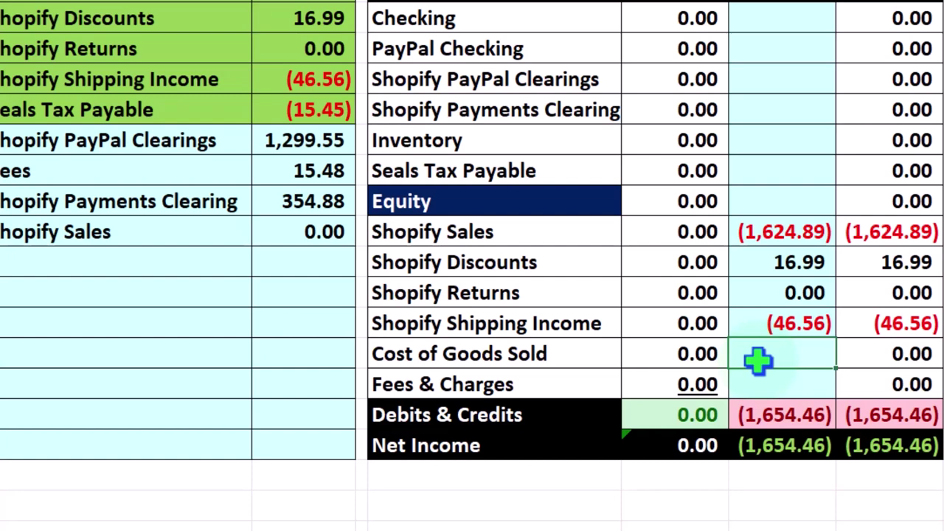
{"action": "key", "text": "Up"}
{"action": "key", "text": "Up"}
{"action": "key", "text": "Up"}
{"action": "key", "text": "Up"}
{"action": "key", "text": "Up"}
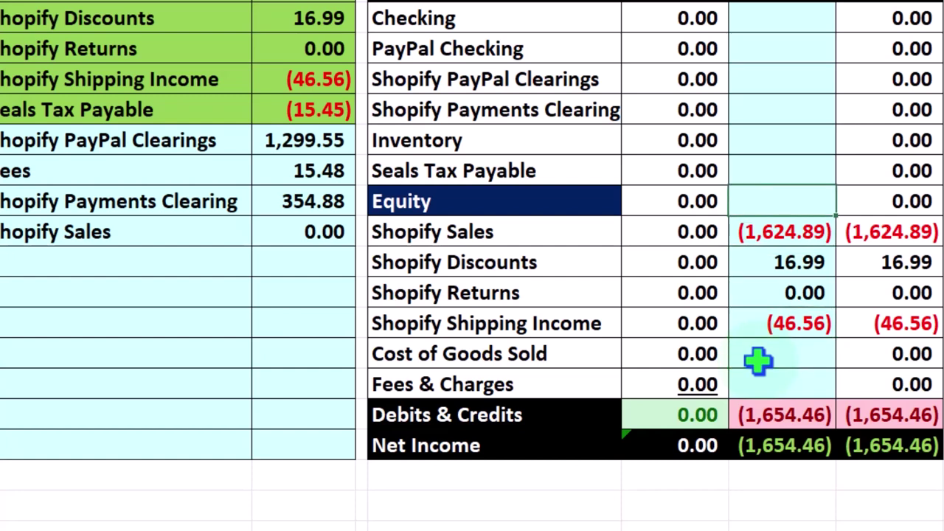
{"action": "key", "text": "Up"}
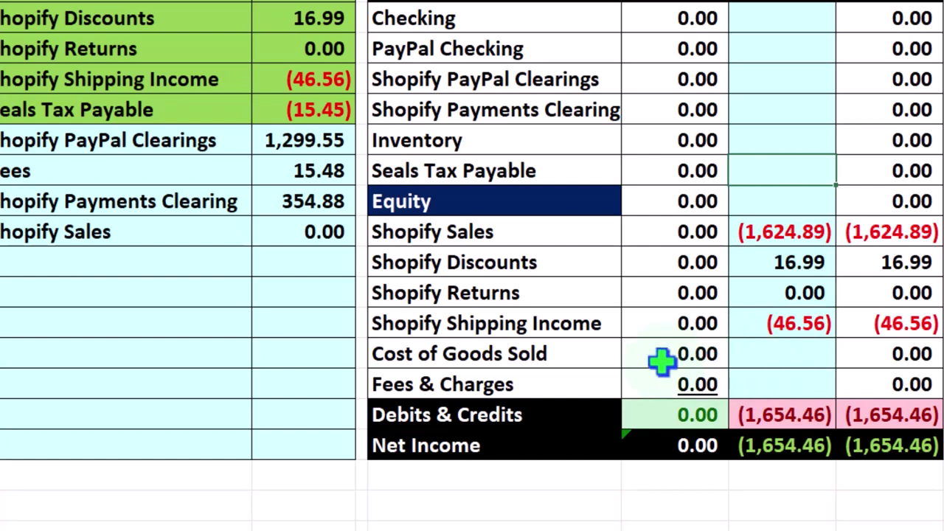
Start correcting the misspelled Seals Tax Payable account label
{"action": "double_click", "coordinate": [420, 169]}
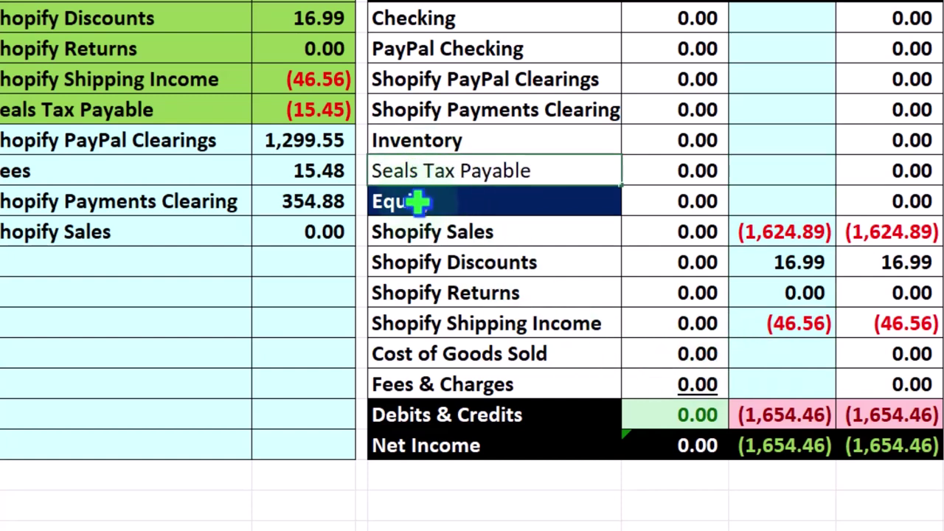
{"action": "key", "text": "BackSpace"}
{"action": "key", "text": "BackSpace"}
{"action": "key", "text": "BackSpace"}
{"action": "type", "text": "le"}
{"action": "key", "text": "Return"}
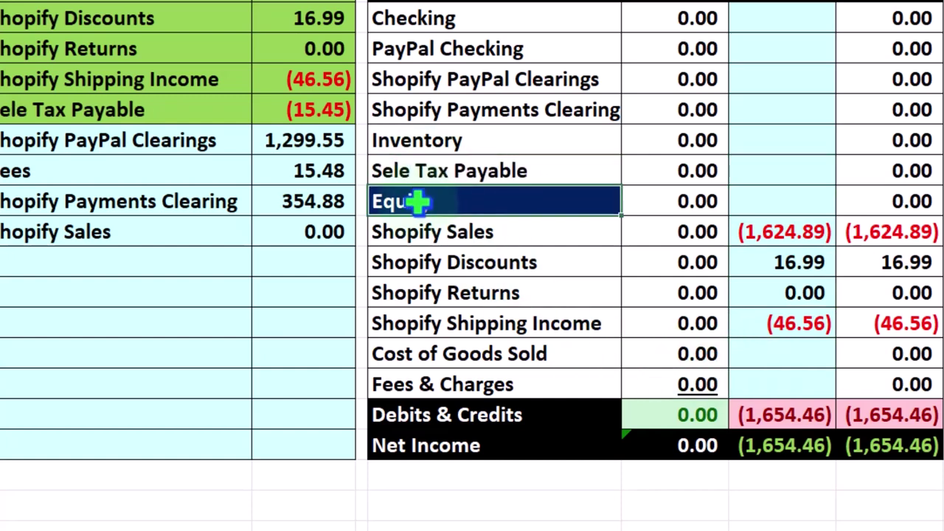
{"action": "key", "text": "Right"}
{"action": "key", "text": "Right"}
{"action": "key", "text": "Up"}
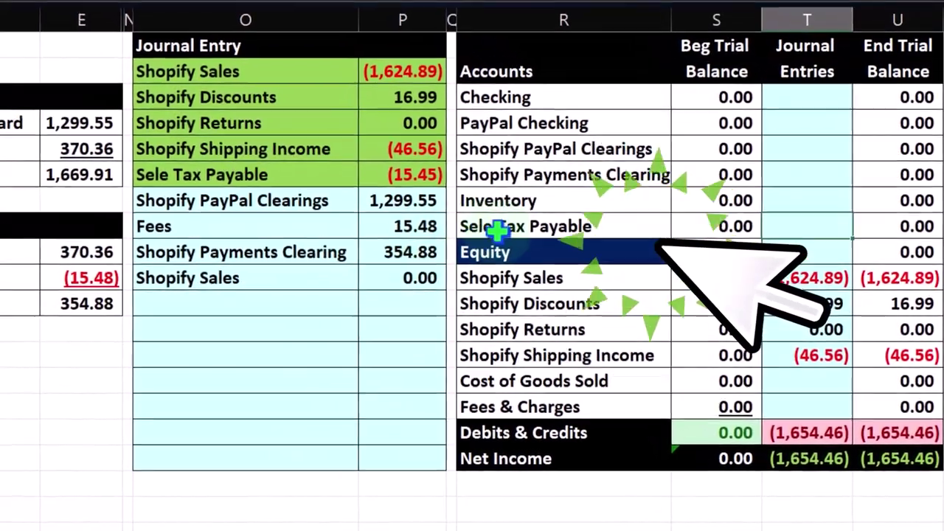
Retype the account label as Sales Tax Payable
{"action": "key", "text": "BackSpace"}
{"action": "key", "text": "BackSpace"}
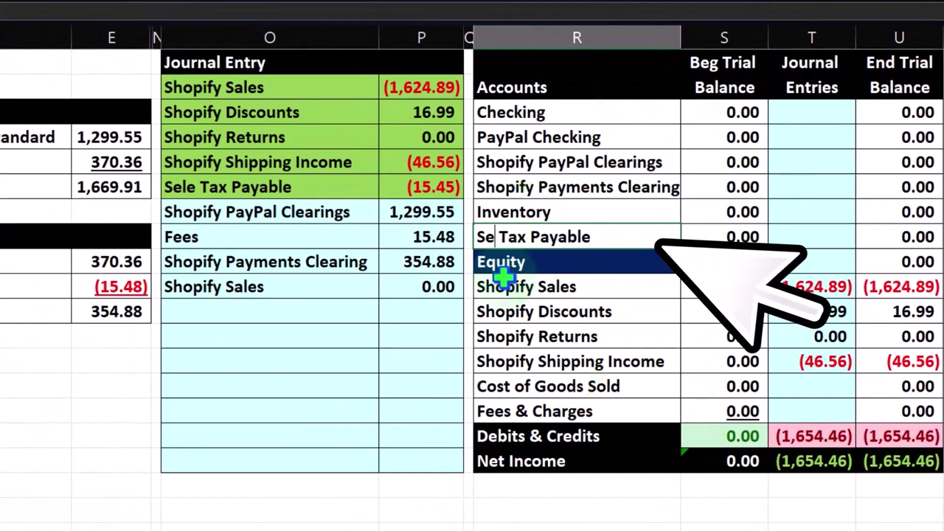
{"action": "key", "text": "BackSpace"}
{"action": "type", "text": "ales"}
{"action": "key", "text": "Return"}
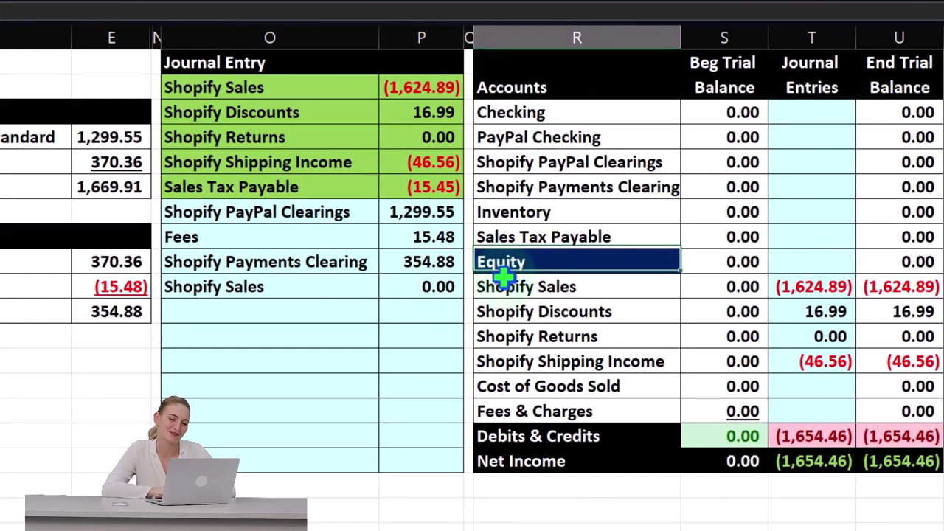
{"action": "key", "text": "Right"}
{"action": "key", "text": "Up"}
{"action": "key", "text": "Up"}
{"action": "key", "text": "Right"}
{"action": "key", "text": "Down"}
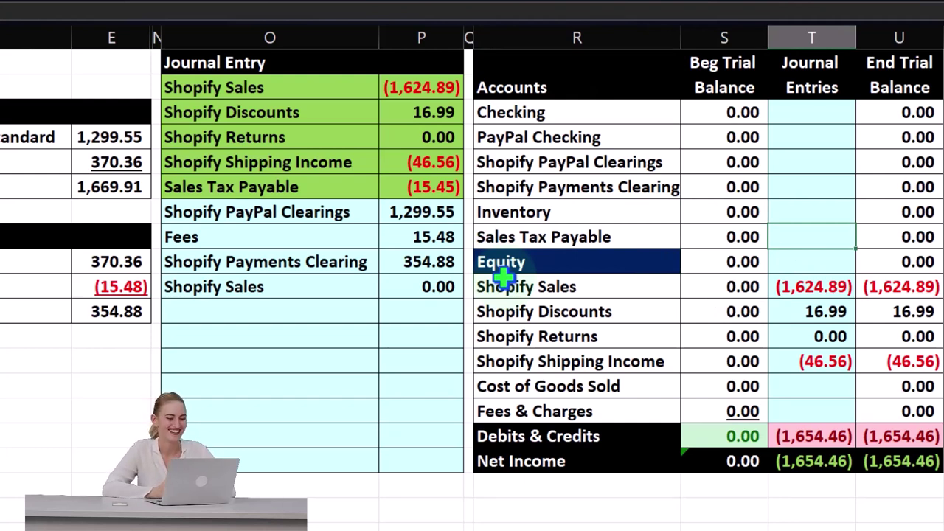
Link Sales Tax Payable's Journal Entries cell to P6 (15.45) and refresh the Net Income total
{"action": "type", "text": "="}
{"action": "key", "text": "Left"}
{"action": "key", "text": "Left"}
{"action": "key", "text": "Left"}
{"action": "key", "text": "Left"}
{"action": "key", "text": "Up"}
{"action": "key", "text": "Up"}
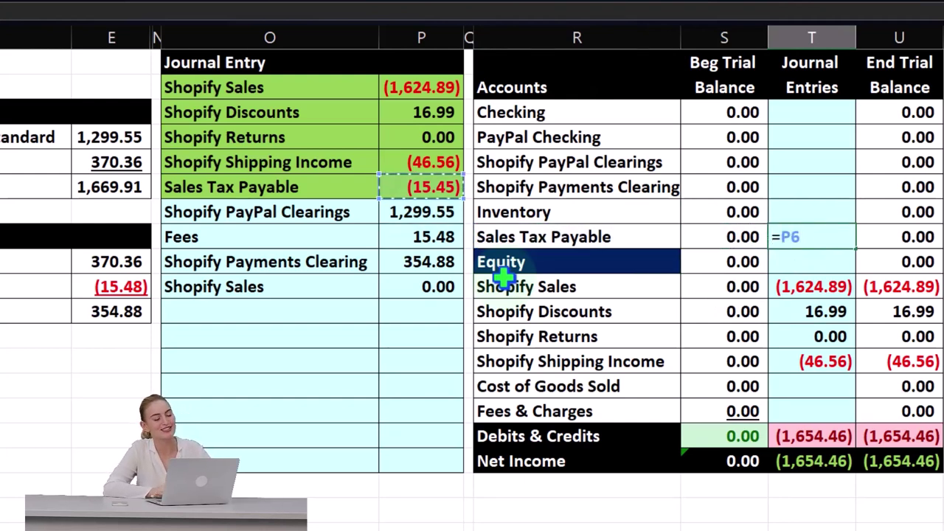
{"action": "key", "text": "Return"}
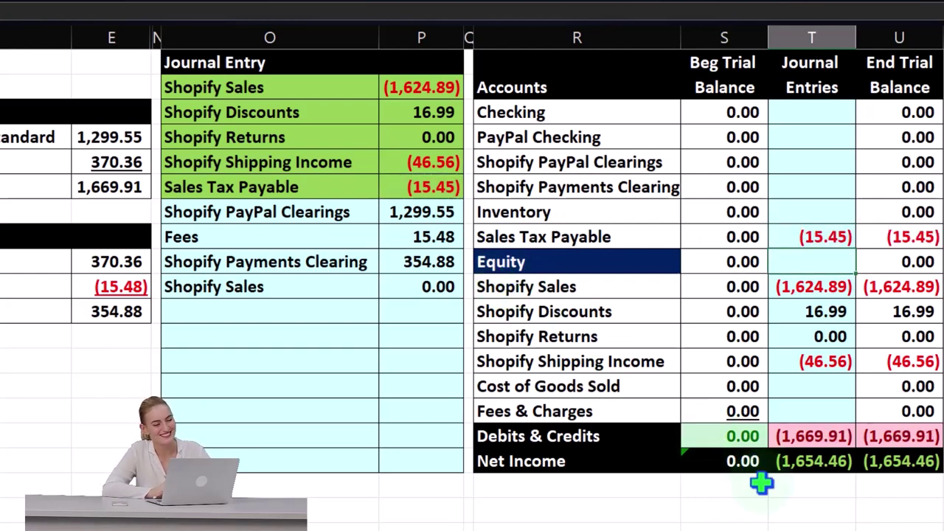
{"action": "double_click", "coordinate": [804, 461]}
{"action": "key", "text": "Return"}
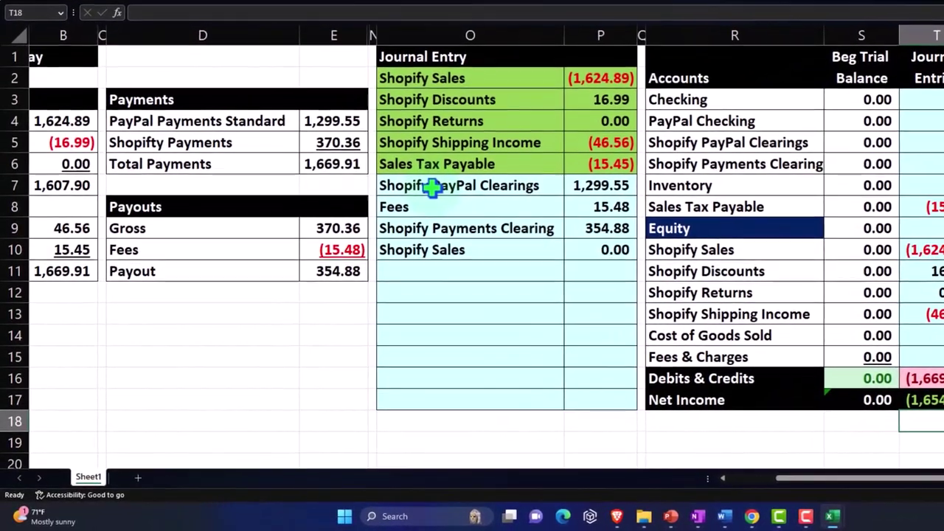
Shade the PayPal Clearings journal row green and link its trial balance cell to 1,299.55
{"action": "left_click_drag", "start_coordinate": [428, 190], "coordinate": [566, 190]}
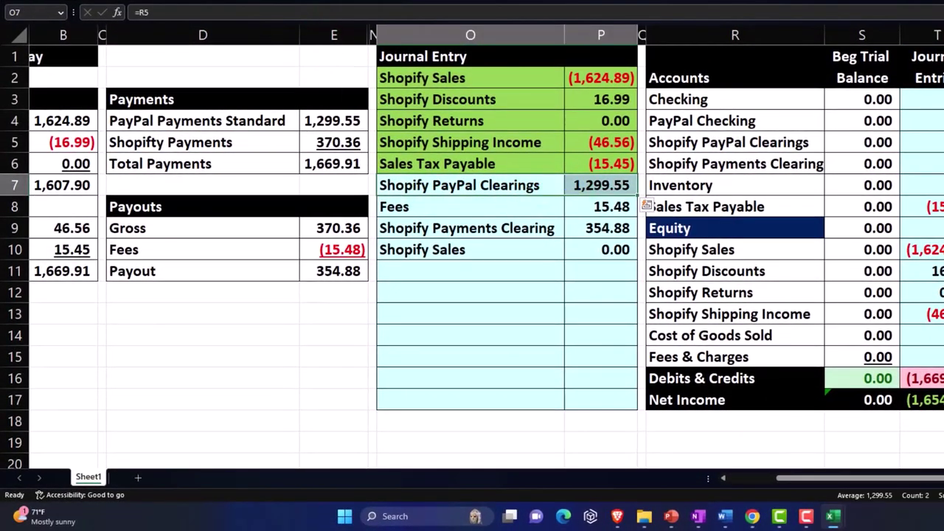
{"action": "key", "text": "F4"}
{"action": "left_click", "coordinate": [694, 155]}
{"action": "left_click", "coordinate": [693, 149]}
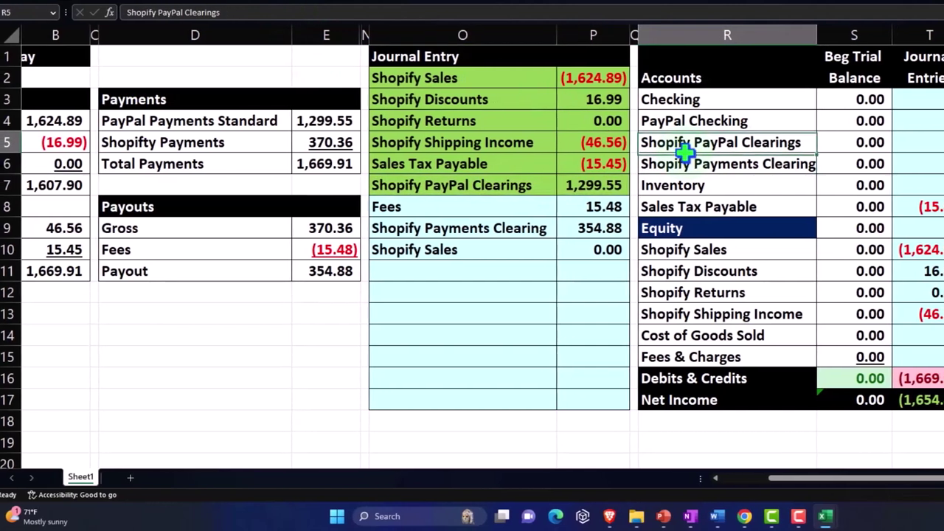
{"action": "key", "text": "Right"}
{"action": "key", "text": "Right"}
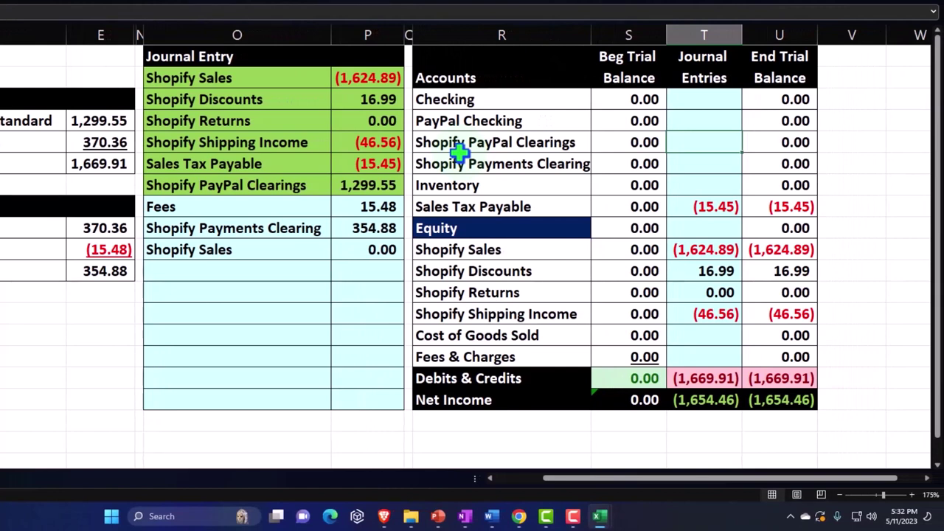
{"action": "type", "text": "="}
{"action": "key", "text": "Left"}
{"action": "key", "text": "Left"}
{"action": "key", "text": "Left"}
{"action": "key", "text": "Down"}
{"action": "key", "text": "Down"}
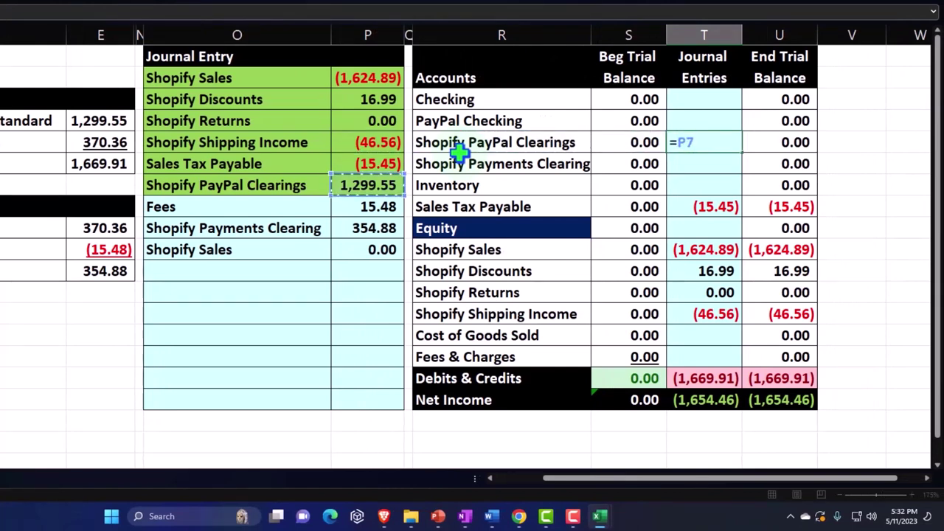
{"action": "key", "text": "Return"}
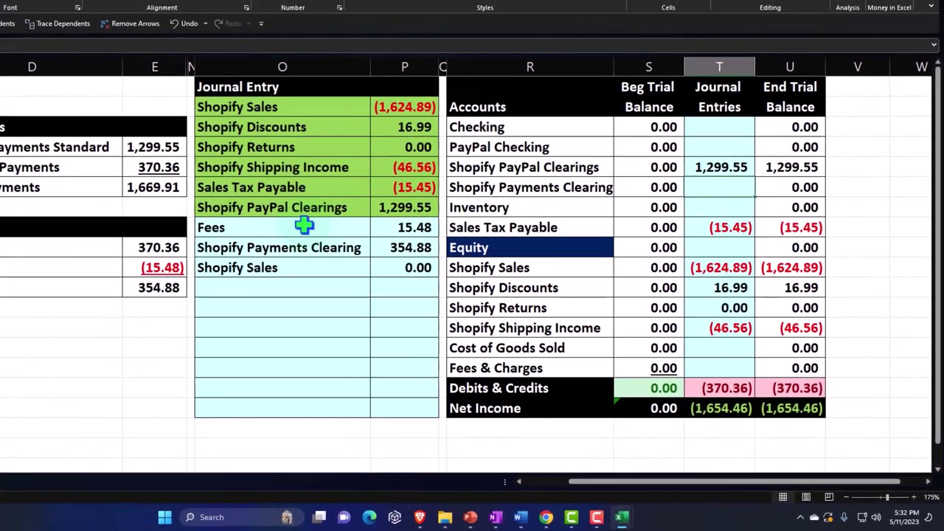
Give the journal entry's Fees line (columns O:P) the green posted fill
{"action": "left_click_drag", "start_coordinate": [305, 226], "coordinate": [404, 228]}
{"action": "left_click", "coordinate": [75, 14]}
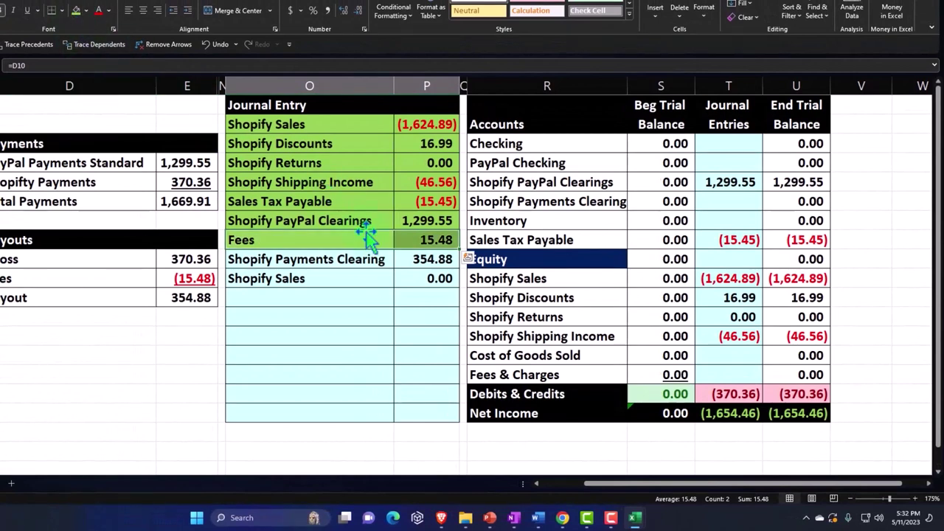
{"action": "left_click", "coordinate": [364, 237]}
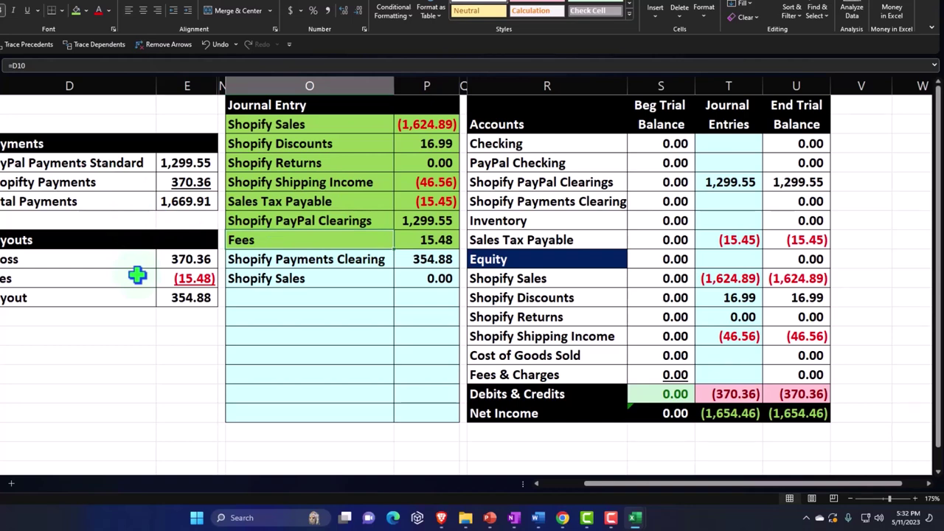
{"action": "key", "text": "Right"}
{"action": "key", "text": "Right"}
{"action": "key", "text": "Right"}
{"action": "key", "text": "Right"}
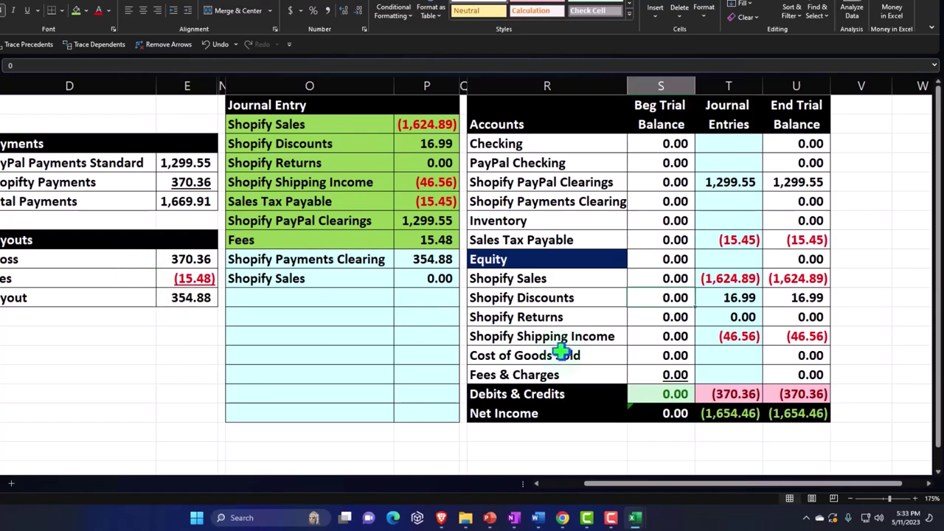
Link Fees & Charges' Journal Entries cell T14 to the 15.48 amount in P8
{"action": "left_click", "coordinate": [726, 373]}
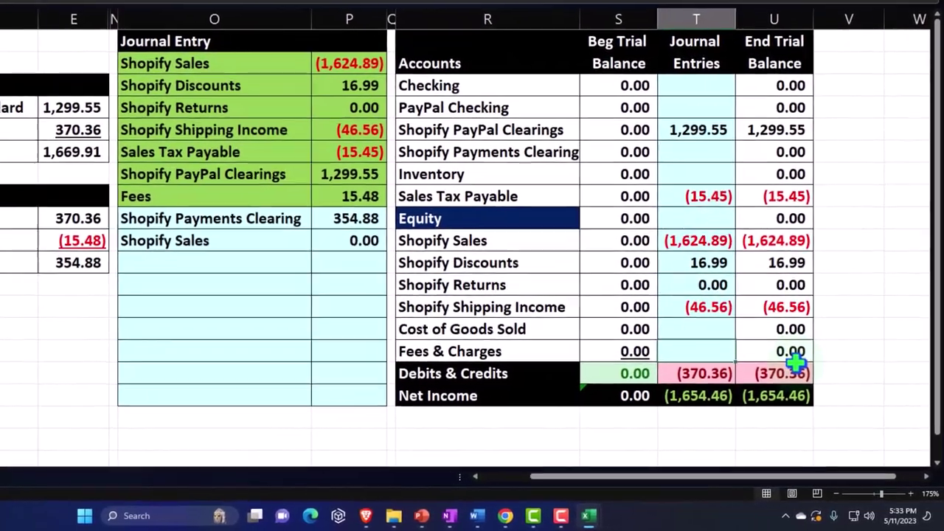
{"action": "type", "text": "="}
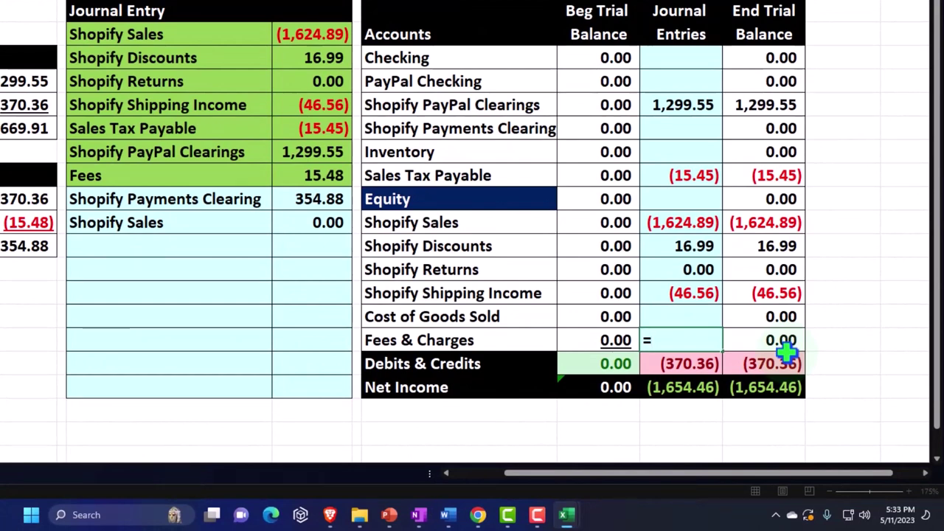
{"action": "key", "text": "Left"}
{"action": "key", "text": "Left"}
{"action": "key", "text": "Left"}
{"action": "key", "text": "Left"}
{"action": "key", "text": "Left"}
{"action": "key", "text": "Up"}
{"action": "key", "text": "Up"}
{"action": "key", "text": "Up"}
{"action": "key", "text": "Up"}
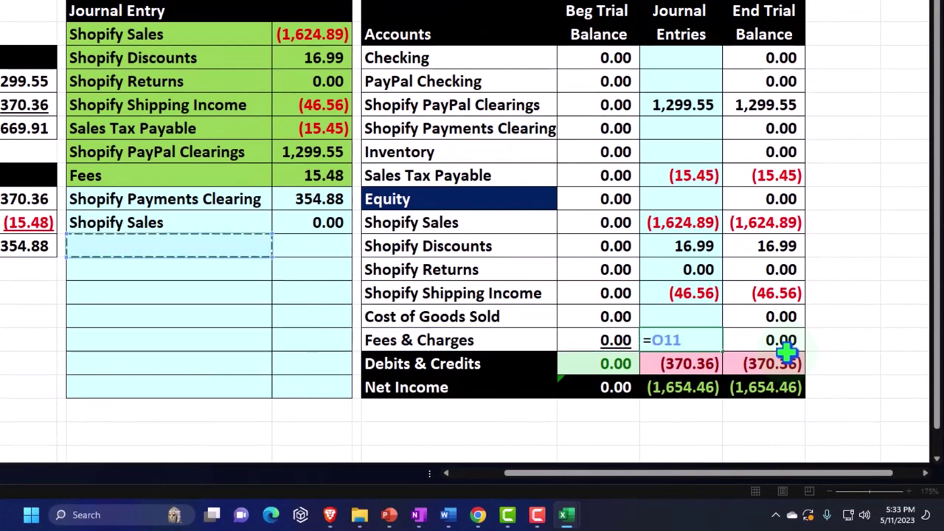
{"action": "key", "text": "Up"}
{"action": "key", "text": "Up"}
{"action": "key", "text": "Up"}
{"action": "key", "text": "Right"}
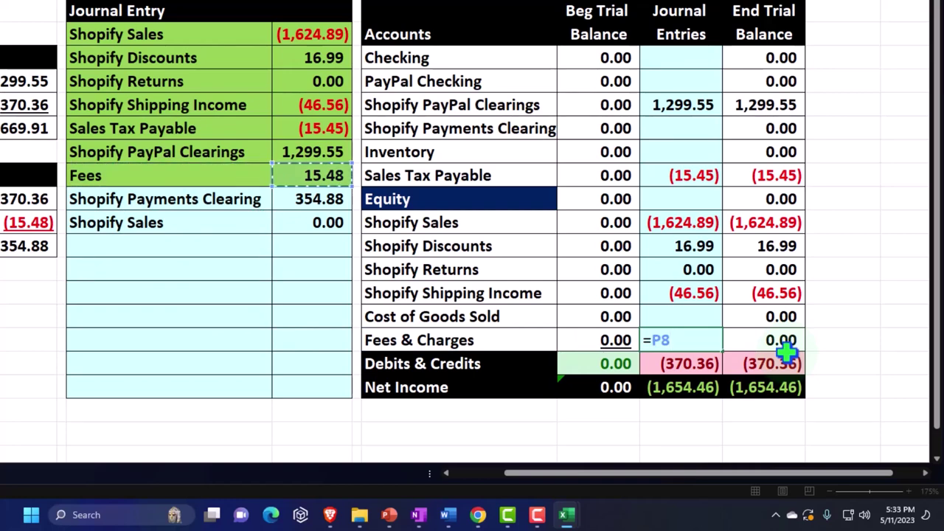
{"action": "key", "text": "Return"}
Relabel the journal Fees line with a reference to the Fees & Charges account name (=R14)
{"action": "key", "text": "Up"}
{"action": "key", "text": "Left"}
{"action": "key", "text": "Left"}
{"action": "key", "text": "Left"}
{"action": "key", "text": "Left"}
{"action": "key", "text": "Up"}
{"action": "key", "text": "Up"}
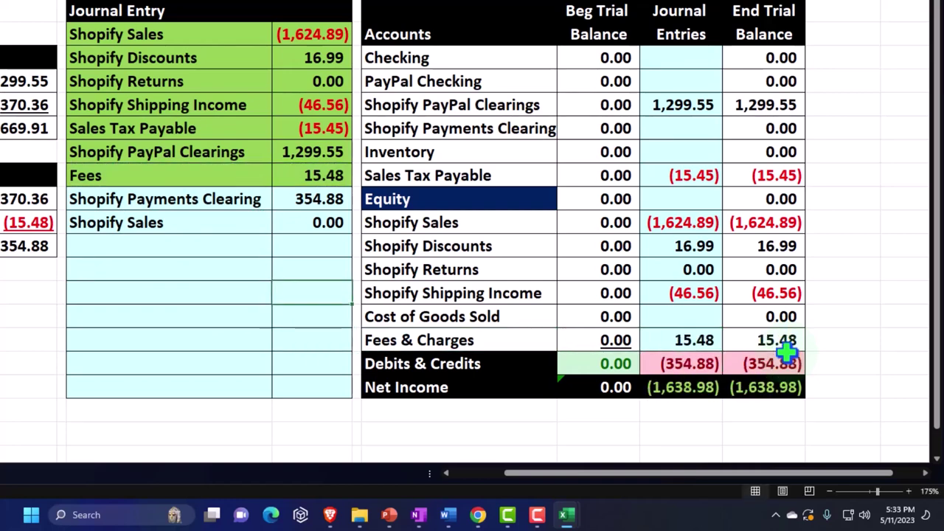
{"action": "key", "text": "Up"}
{"action": "key", "text": "Up"}
{"action": "key", "text": "Up"}
{"action": "key", "text": "Up"}
{"action": "key", "text": "Up"}
{"action": "key", "text": "shift+Left"}
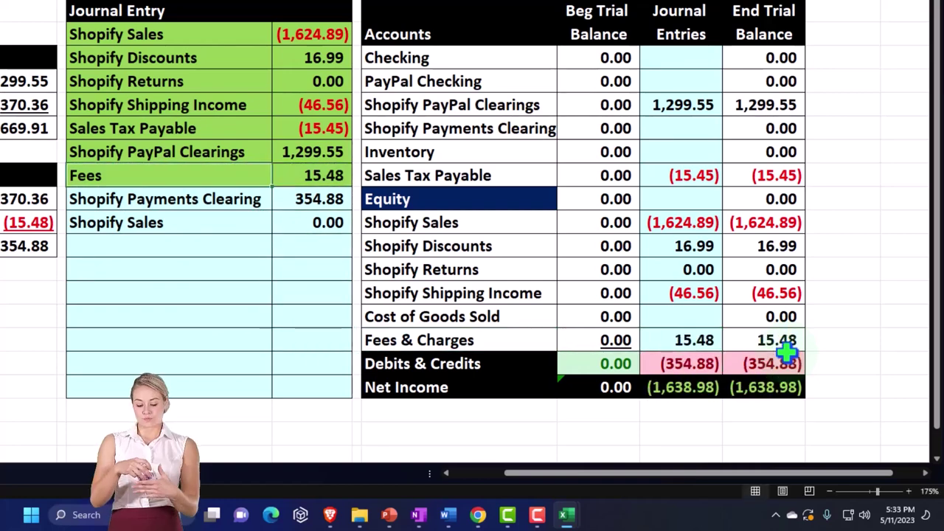
{"action": "type", "text": "="}
{"action": "key", "text": "Down"}
{"action": "key", "text": "Down"}
{"action": "key", "text": "Down"}
{"action": "key", "text": "Down"}
{"action": "key", "text": "Down"}
{"action": "key", "text": "Down"}
{"action": "key", "text": "Right"}
{"action": "key", "text": "Right"}
{"action": "key", "text": "Right"}
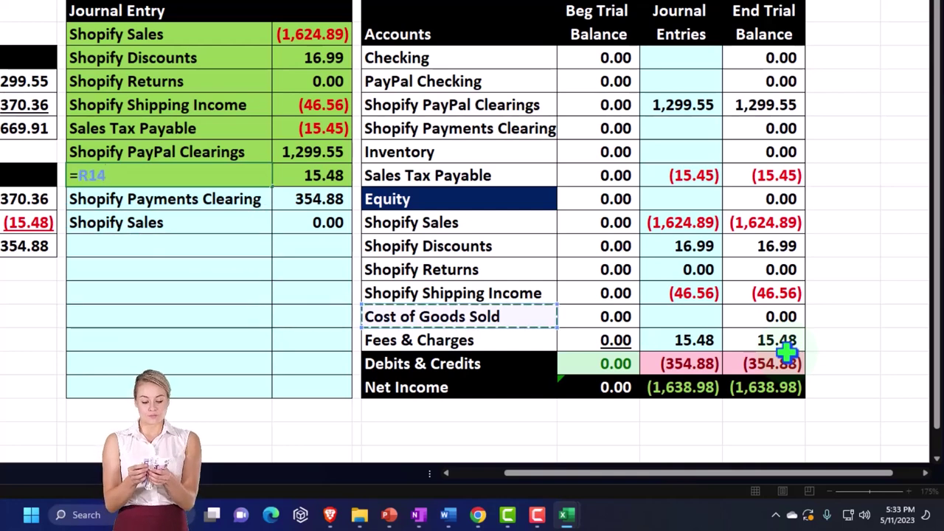
{"action": "key", "text": "Down"}
{"action": "key", "text": "Return"}
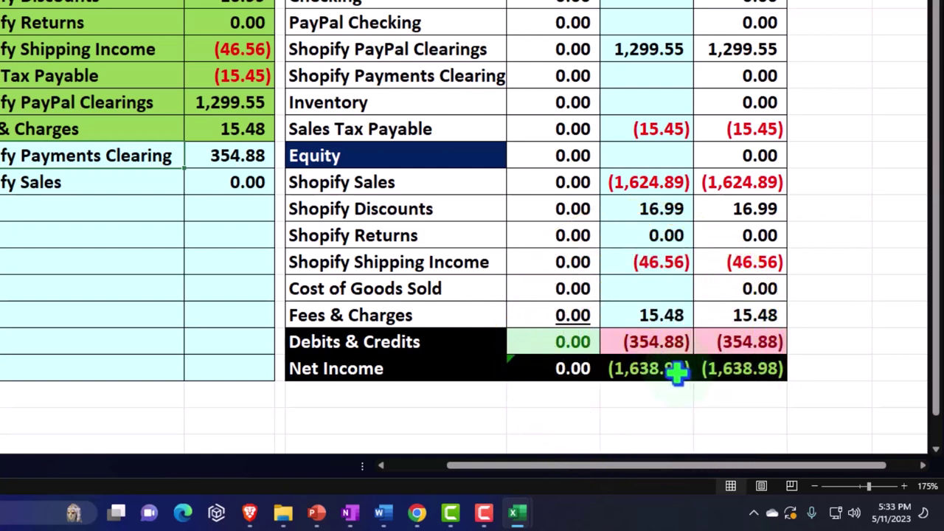
Review the =SUM(T3:T15) formula, then post Shopify Payments Clearing as =P8 (354.88) in T6
{"action": "double_click", "coordinate": [676, 373]}
{"action": "key", "text": "Return"}
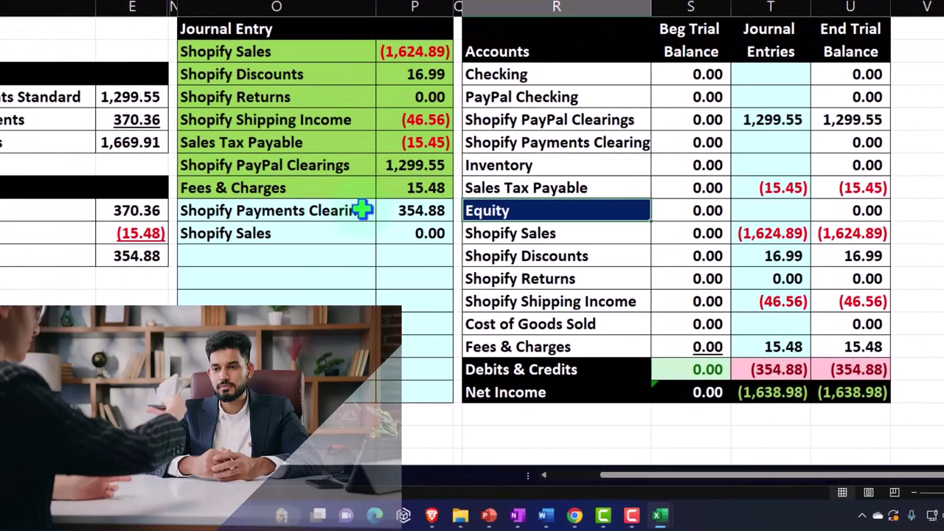
{"action": "key", "text": "Up"}
{"action": "key", "text": "Up"}
{"action": "key", "text": "Up"}
{"action": "key", "text": "Right"}
{"action": "key", "text": "Right"}
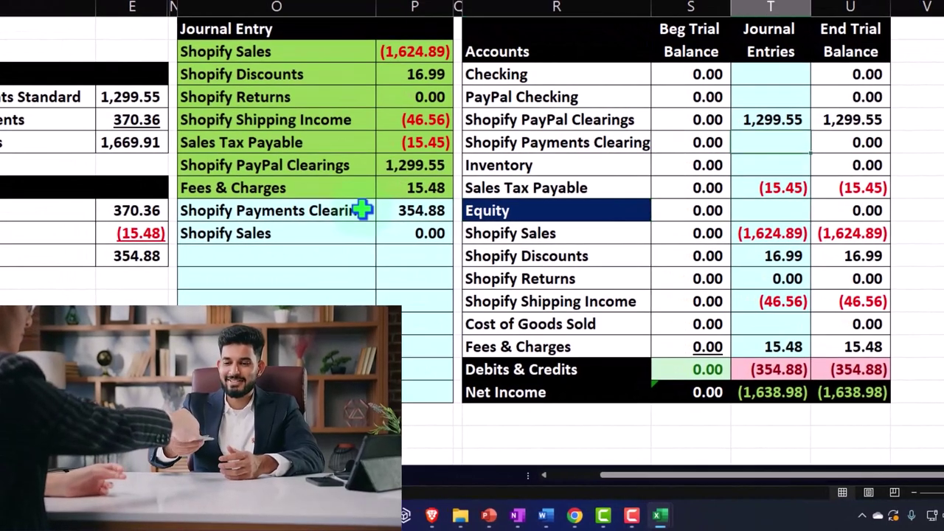
{"action": "type", "text": "="}
{"action": "key", "text": "Left"}
{"action": "key", "text": "Left"}
{"action": "key", "text": "Left"}
{"action": "key", "text": "Left"}
{"action": "key", "text": "Down"}
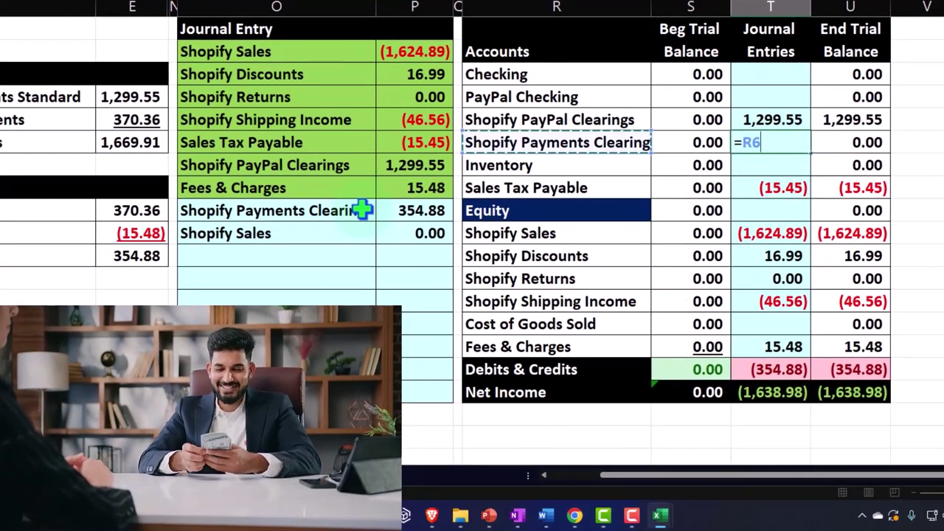
{"action": "key", "text": "Down"}
{"action": "key", "text": "Return"}
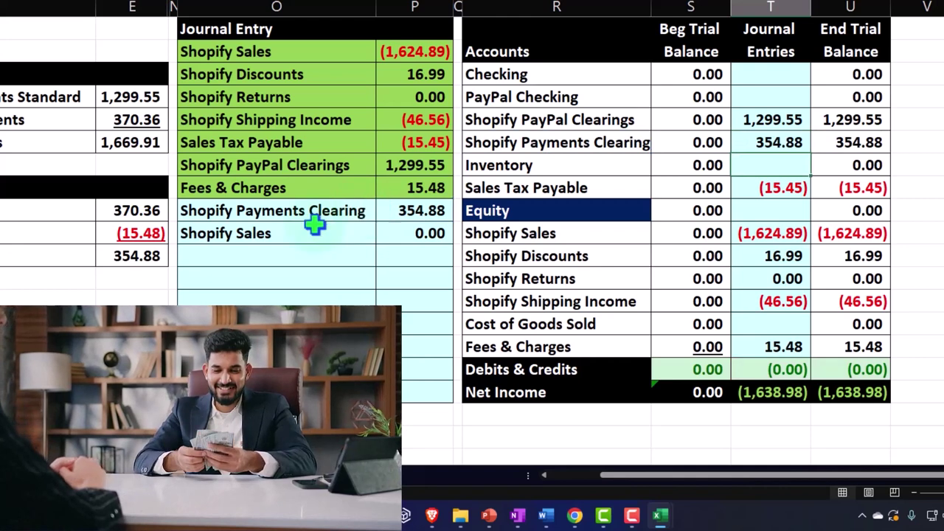
{"action": "left_click", "coordinate": [161, 256]}
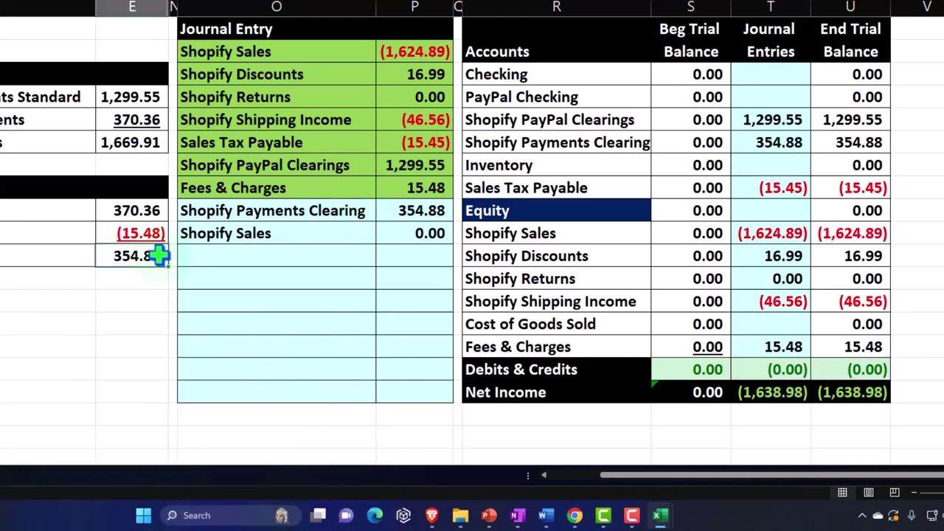
Shade the clearing line O8:P8 green and change Shopify Sales' T10 formula to =P2+P10
{"action": "left_click_drag", "start_coordinate": [274, 214], "coordinate": [380, 211]}
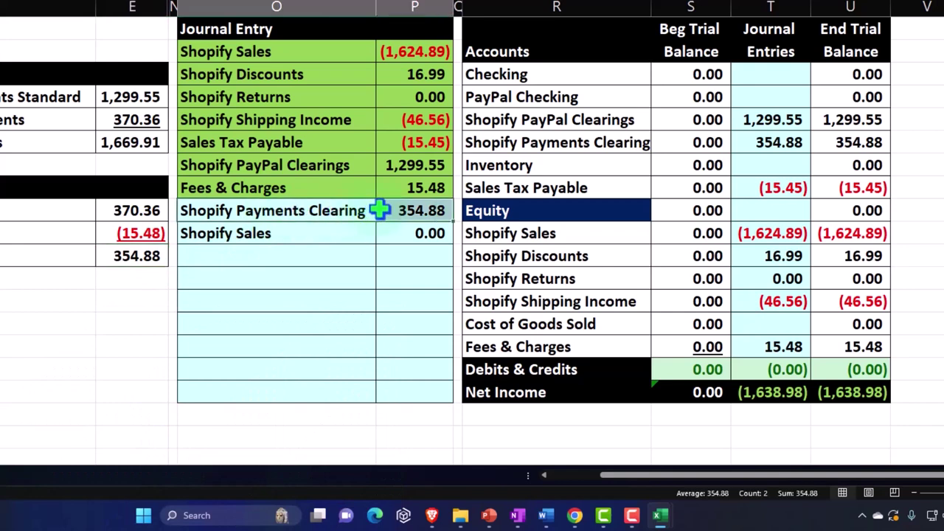
{"action": "key", "text": "F4"}
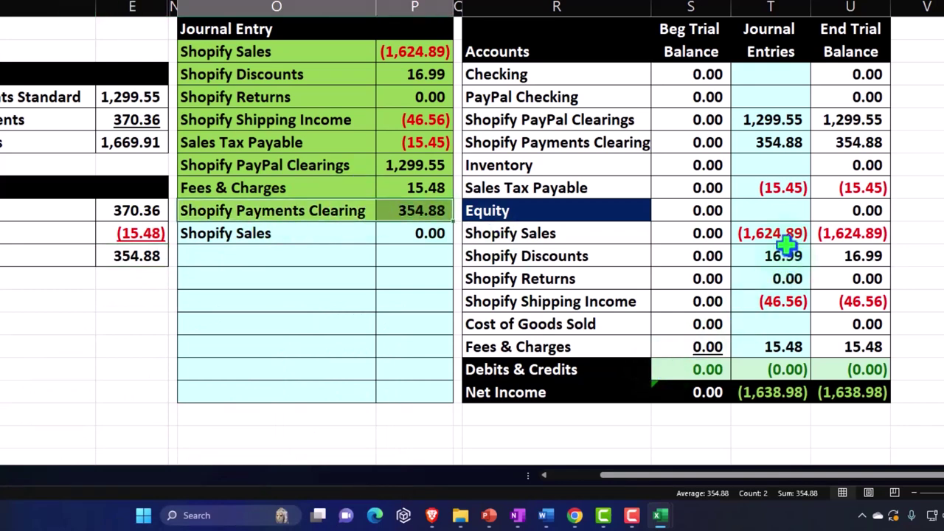
{"action": "double_click", "coordinate": [784, 234]}
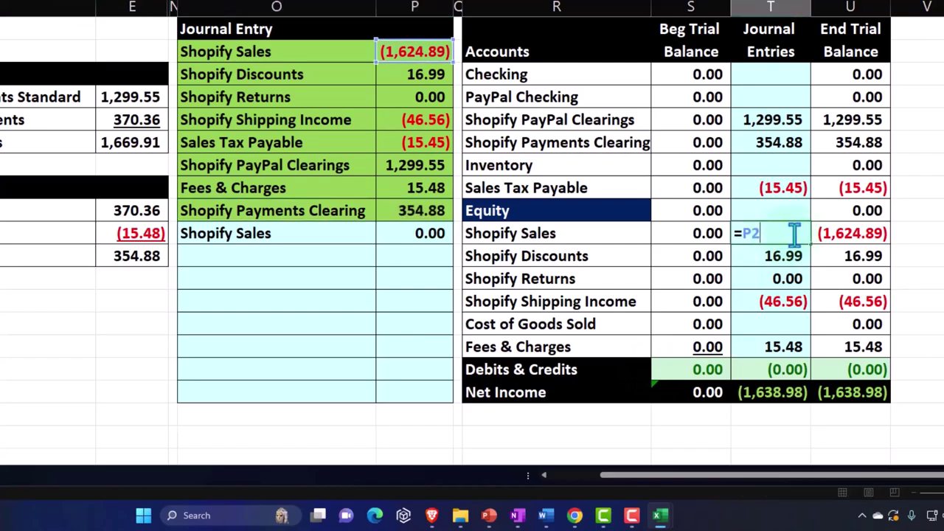
{"action": "type", "text": "+"}
{"action": "left_click", "coordinate": [431, 233]}
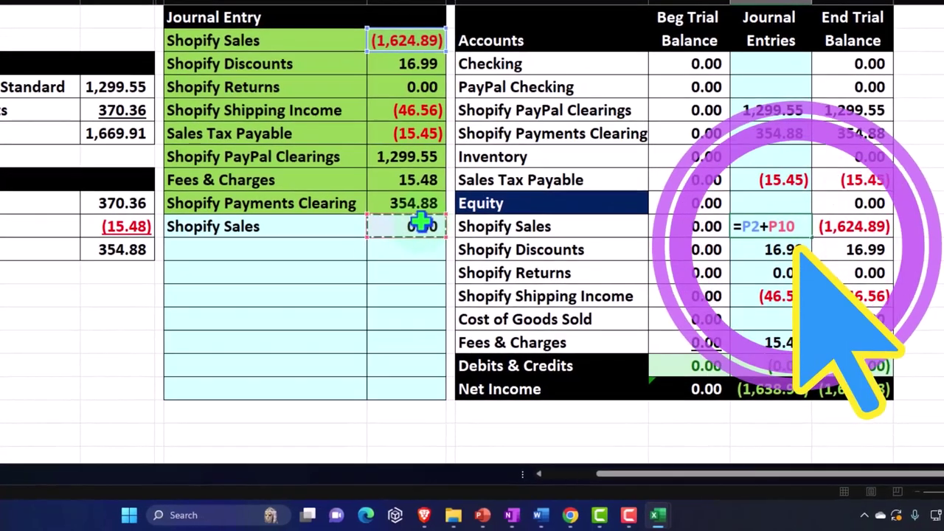
{"action": "key", "text": "Return"}
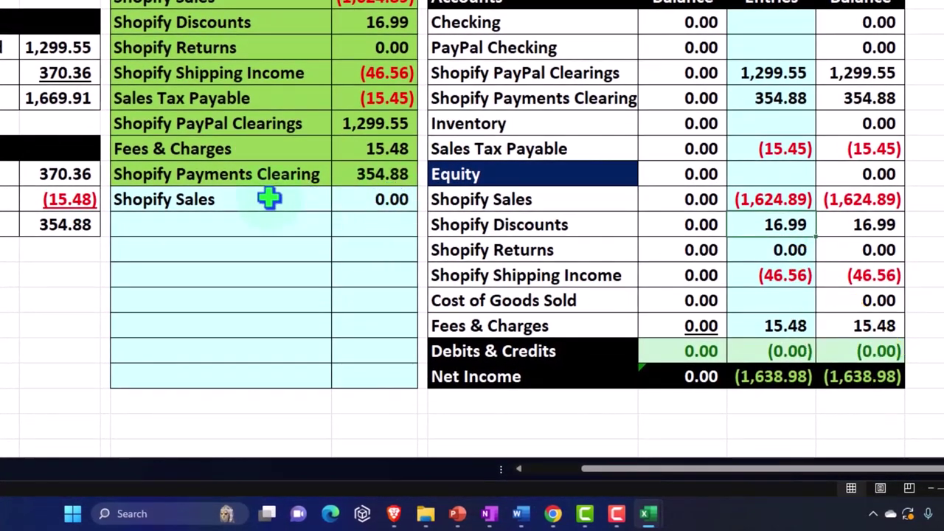
Shade the second Shopify Sales journal line green and select the two clearing balances to total them
{"action": "left_click_drag", "start_coordinate": [335, 197], "coordinate": [409, 199]}
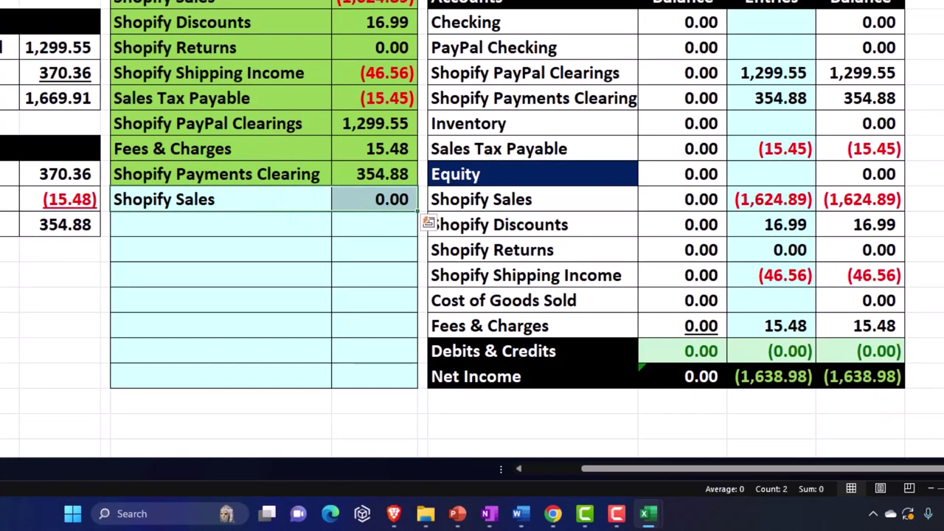
{"action": "key", "text": "F4"}
{"action": "left_click", "coordinate": [598, 243]}
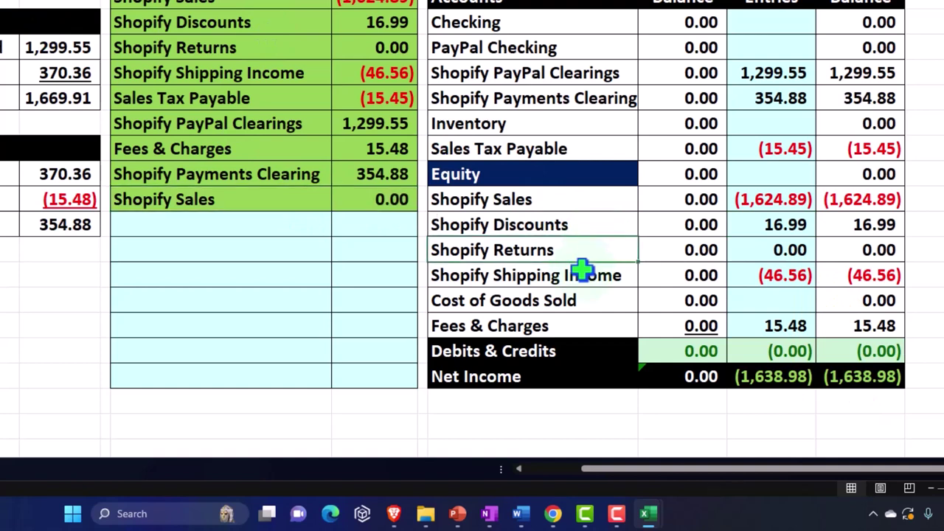
{"action": "left_click_drag", "start_coordinate": [854, 77], "coordinate": [856, 90]}
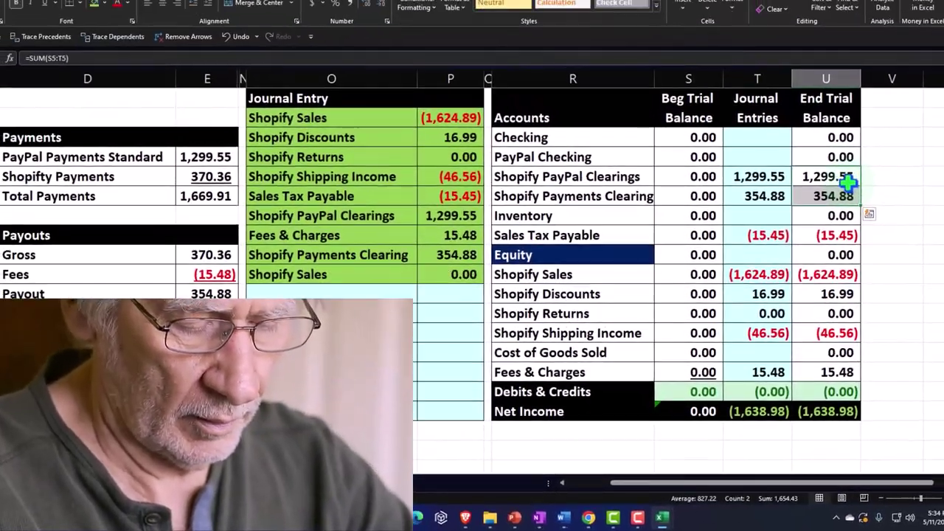
Switch from the worksheet to Chrome's QuickBooks Online bank transactions tab showing App transactions
{"action": "left_click", "coordinate": [847, 182]}
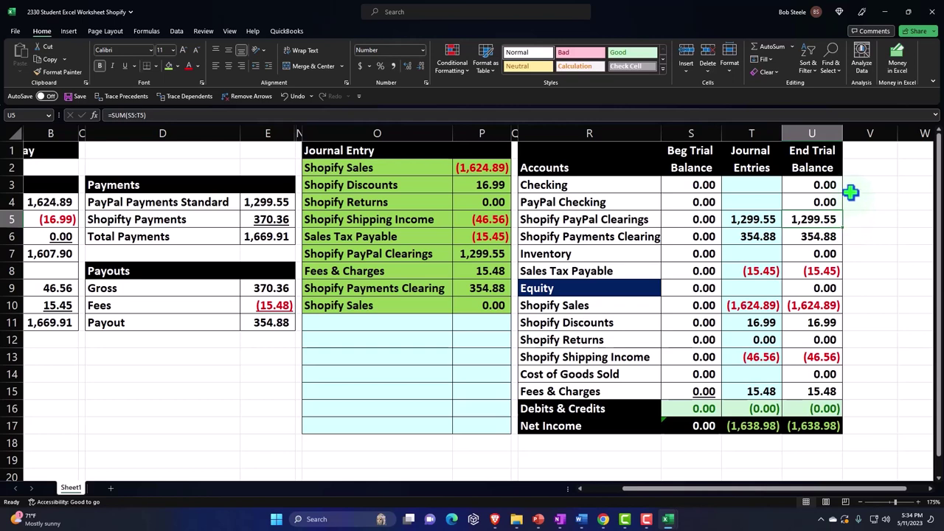
{"action": "left_click", "coordinate": [603, 519]}
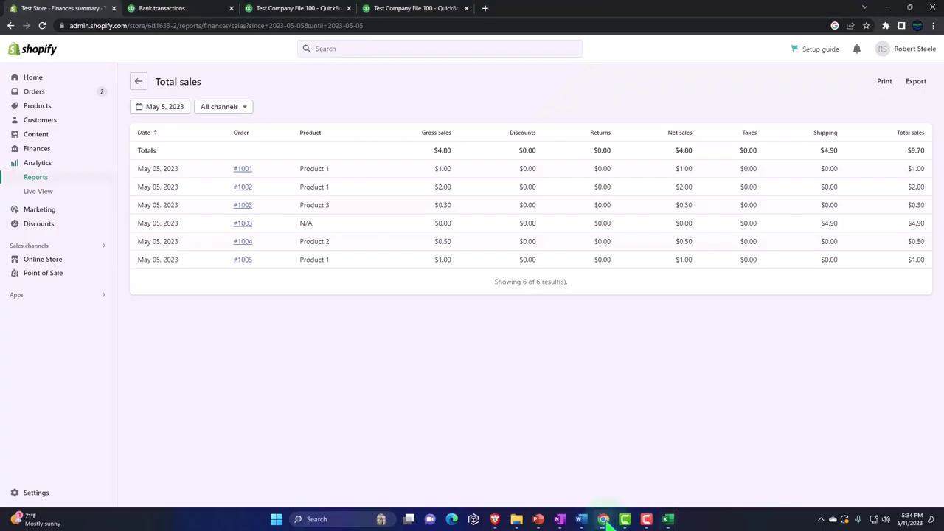
{"action": "left_click", "coordinate": [188, 8]}
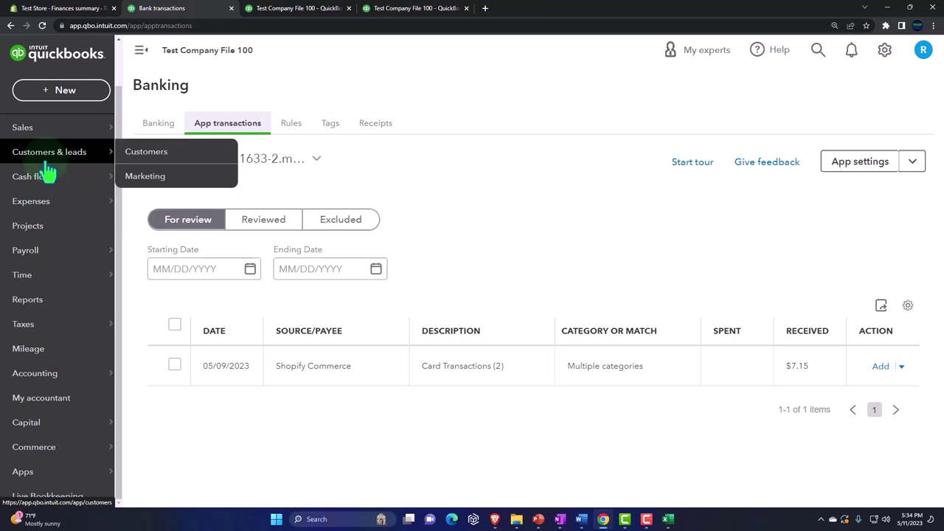
View PayPal Bank's $1,299.55 on QuickBooks' Banking tab, then minimize Chrome back to Excel
{"action": "scroll", "coordinate": [47, 171], "scroll_direction": "up", "scroll_amount": 1}
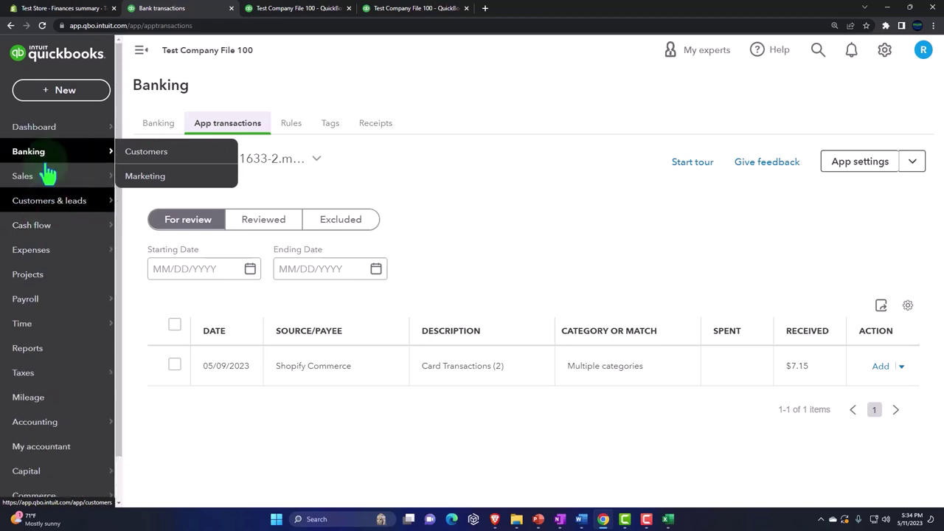
{"action": "left_click", "coordinate": [162, 127]}
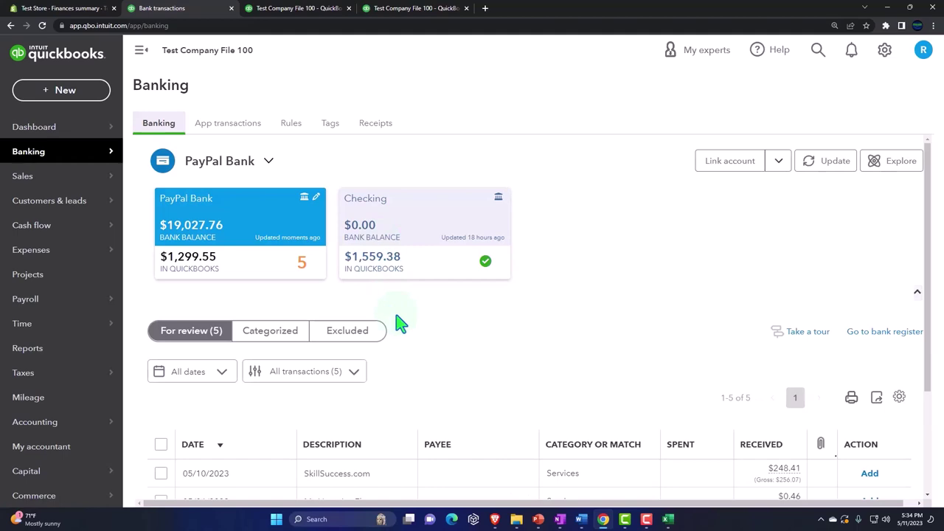
{"action": "left_click", "coordinate": [887, 8]}
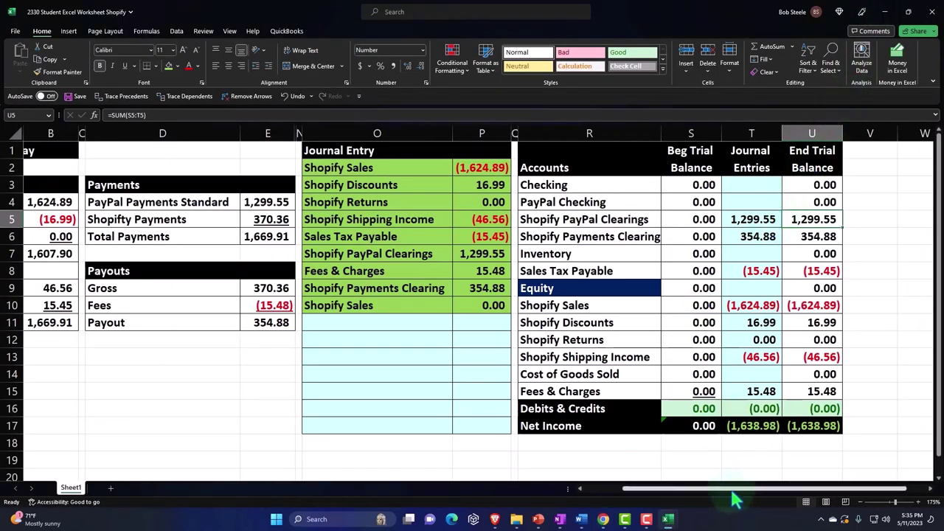
{"action": "left_click_drag", "start_coordinate": [733, 487], "coordinate": [593, 487]}
{"action": "left_click_drag", "start_coordinate": [533, 476], "coordinate": [695, 489]}
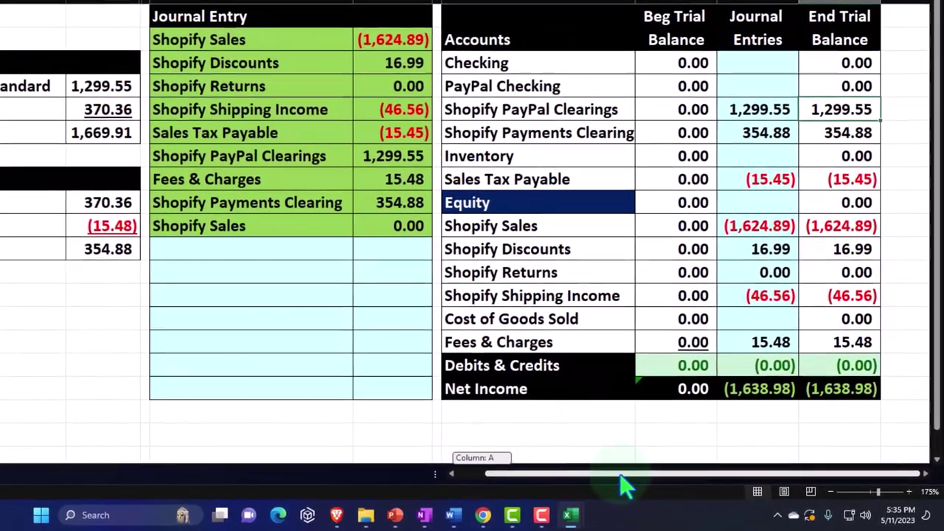
{"action": "left_click_drag", "start_coordinate": [622, 485], "coordinate": [626, 484]}
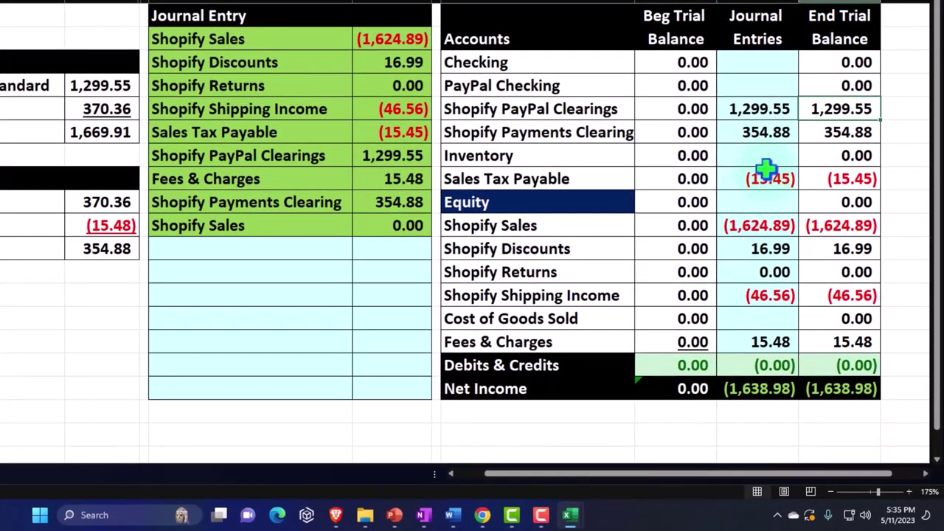
{"action": "left_click", "coordinate": [776, 115]}
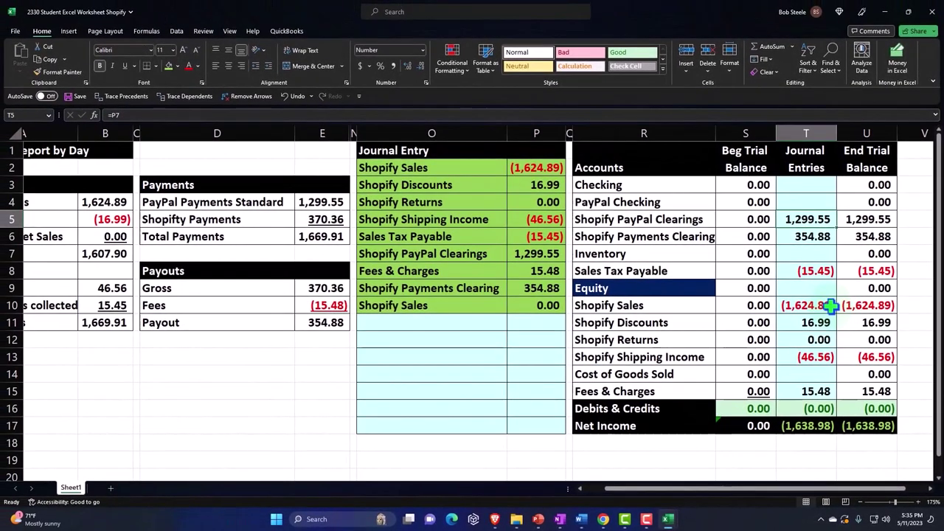
{"action": "key", "text": "alt+Tab"}
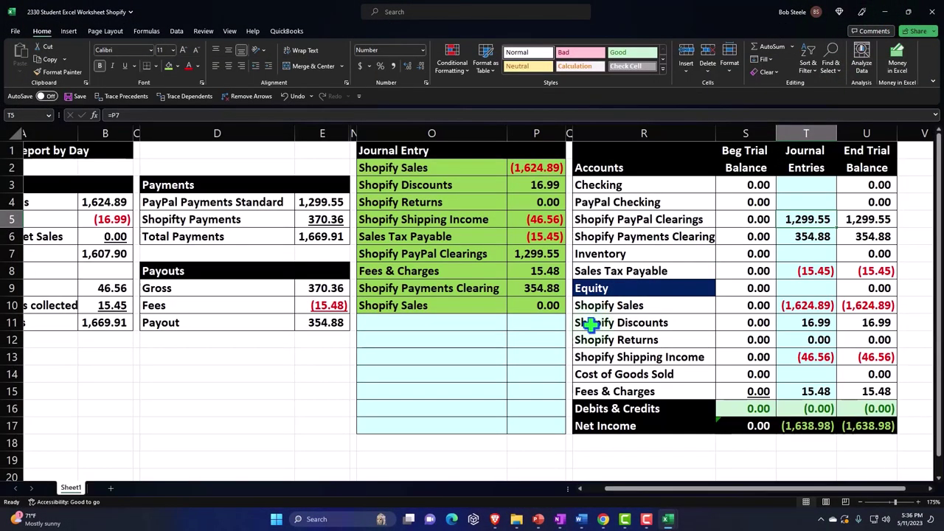
{"action": "left_click_drag", "start_coordinate": [632, 305], "coordinate": [860, 392]}
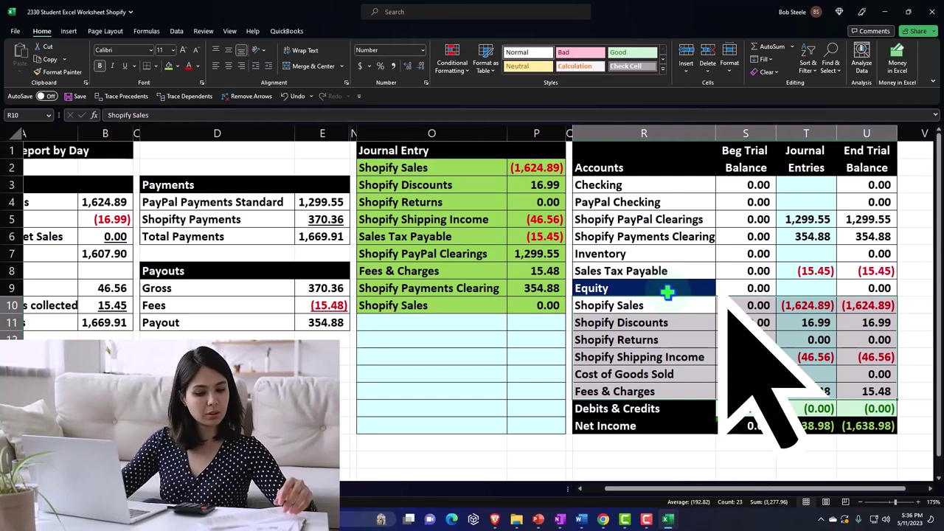
{"action": "left_click_drag", "start_coordinate": [660, 323], "coordinate": [658, 327]}
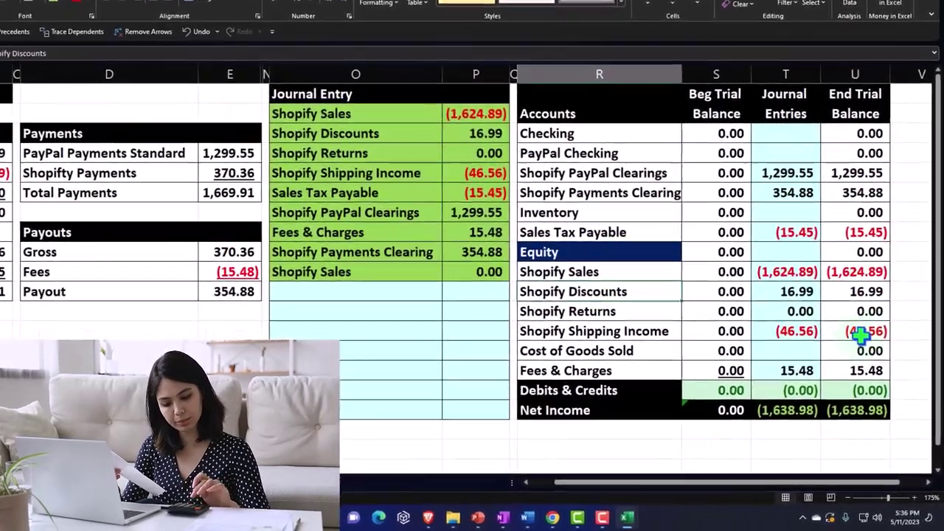
Link O13 to the PayPal Checking account name with =R4
{"action": "left_click", "coordinate": [337, 320]}
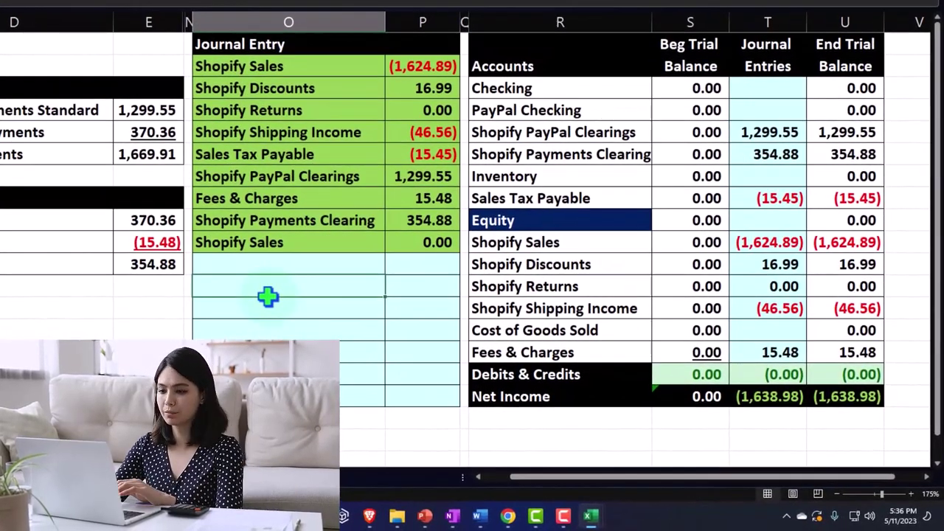
{"action": "type", "text": "="}
{"action": "key", "text": "Up"}
{"action": "key", "text": "Right"}
{"action": "key", "text": "Right"}
{"action": "key", "text": "Right"}
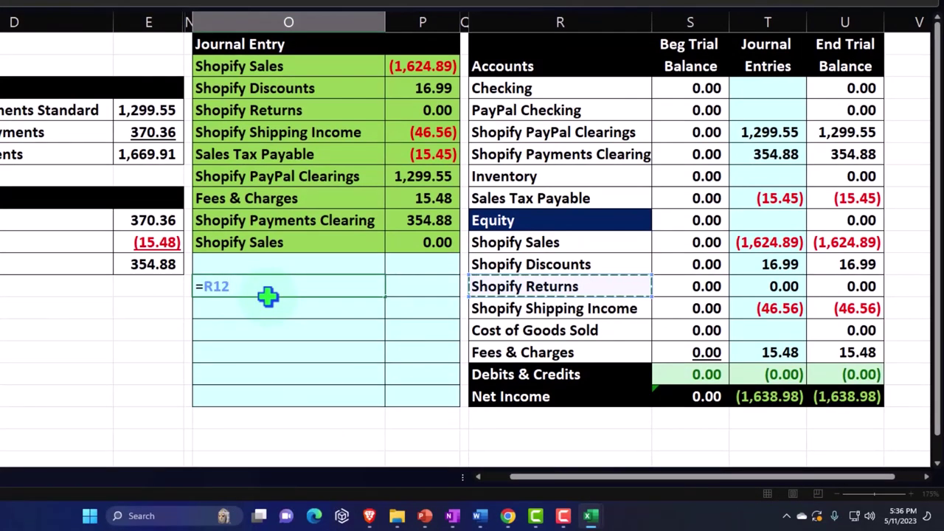
{"action": "key", "text": "Up"}
{"action": "key", "text": "Up"}
{"action": "key", "text": "Up"}
{"action": "key", "text": "Up"}
{"action": "key", "text": "Up"}
{"action": "key", "text": "Up"}
{"action": "key", "text": "Up"}
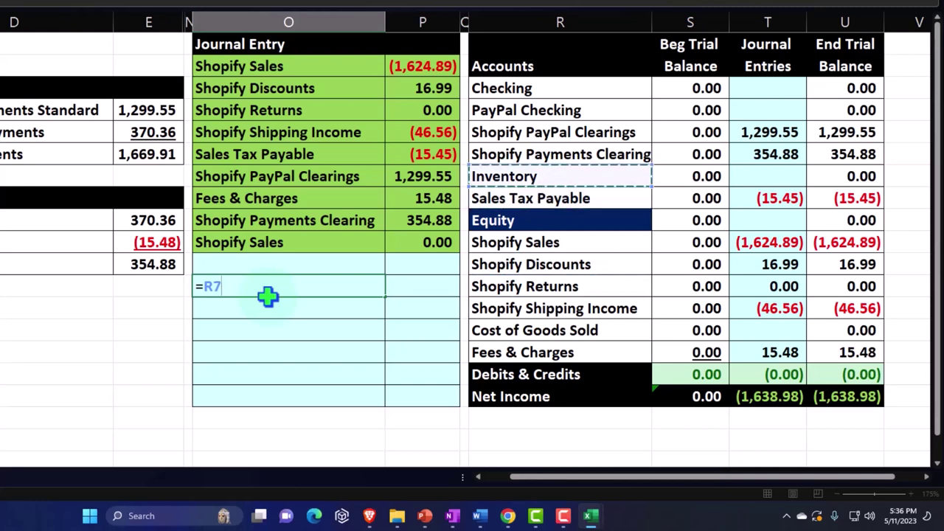
{"action": "key", "text": "Up"}
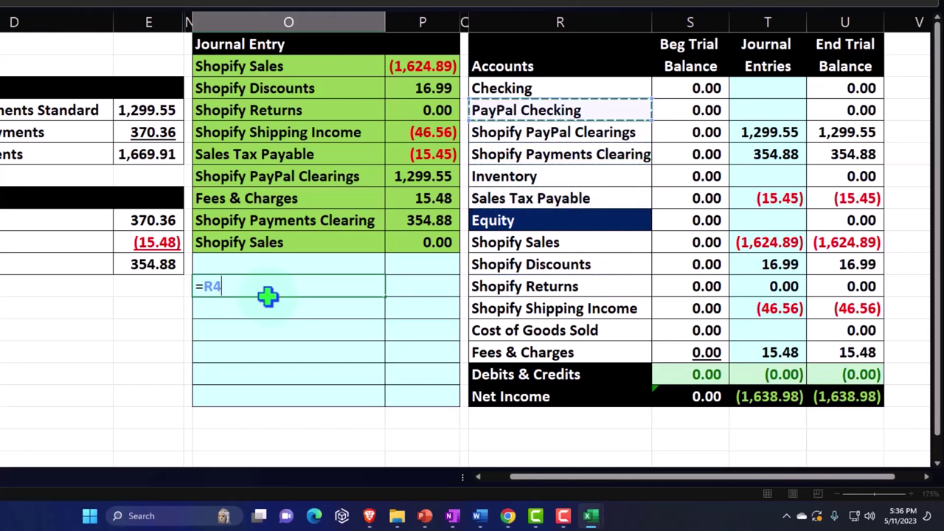
{"action": "key", "text": "Return"}
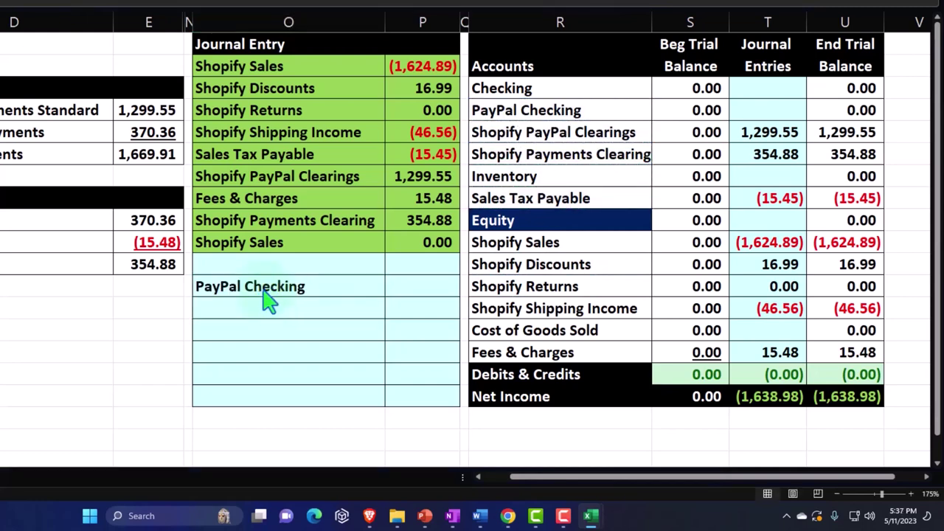
Pull the 1,299.55 PayPal payment into P13 with =E4
{"action": "left_click", "coordinate": [398, 289]}
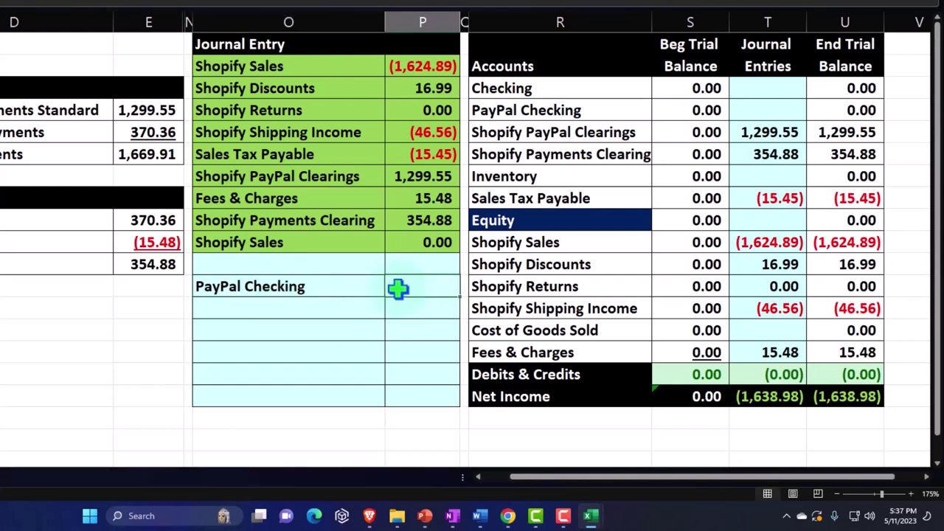
{"action": "type", "text": "="}
{"action": "key", "text": "Left"}
{"action": "key", "text": "Left"}
{"action": "key", "text": "Left"}
{"action": "key", "text": "Up"}
{"action": "key", "text": "Up"}
{"action": "key", "text": "Up"}
{"action": "key", "text": "Up"}
{"action": "key", "text": "Up"}
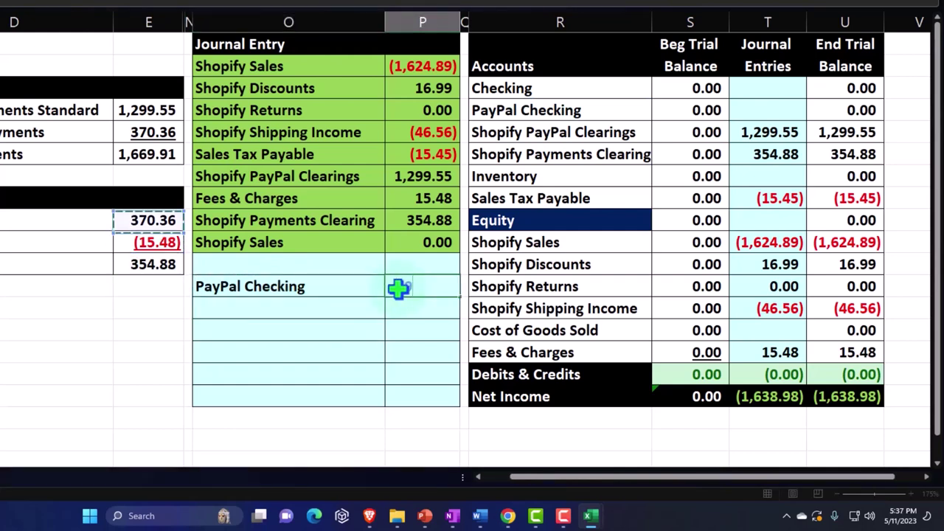
{"action": "key", "text": "Up"}
{"action": "key", "text": "Up"}
{"action": "key", "text": "Up"}
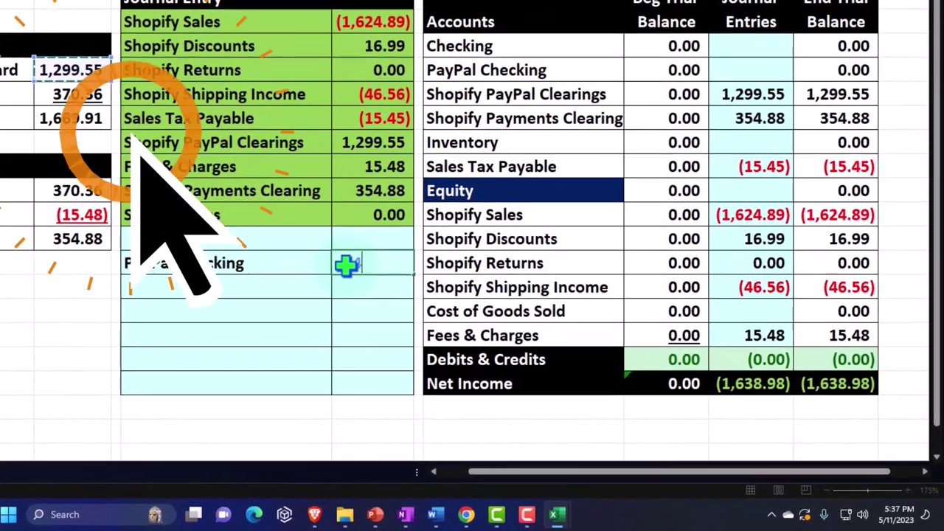
{"action": "key", "text": "Return"}
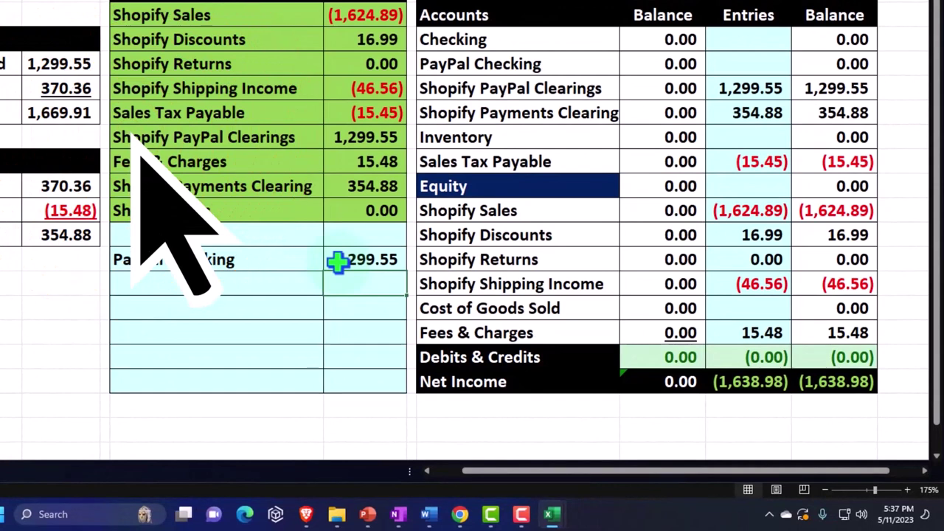
Overwrite the PayPal Checking amount with 1,294.00
{"action": "left_click", "coordinate": [337, 261]}
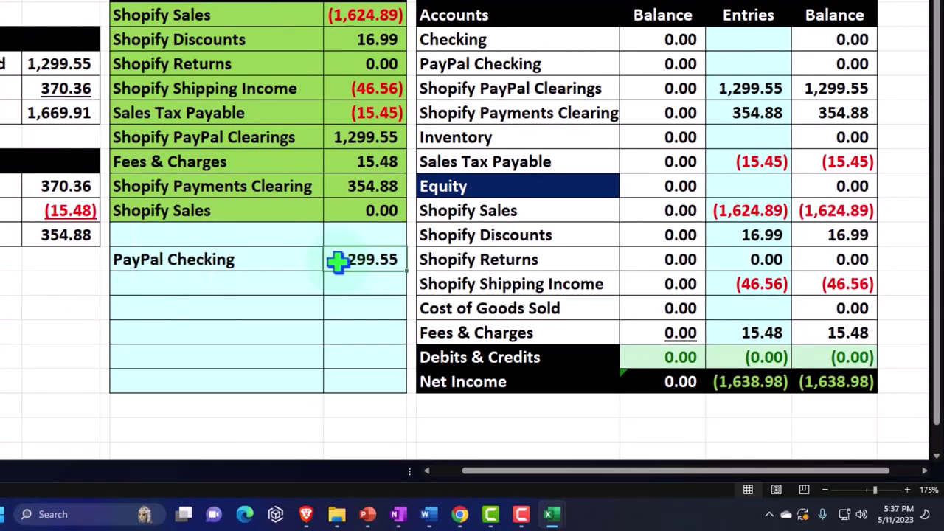
{"action": "key", "text": "BackSpace"}
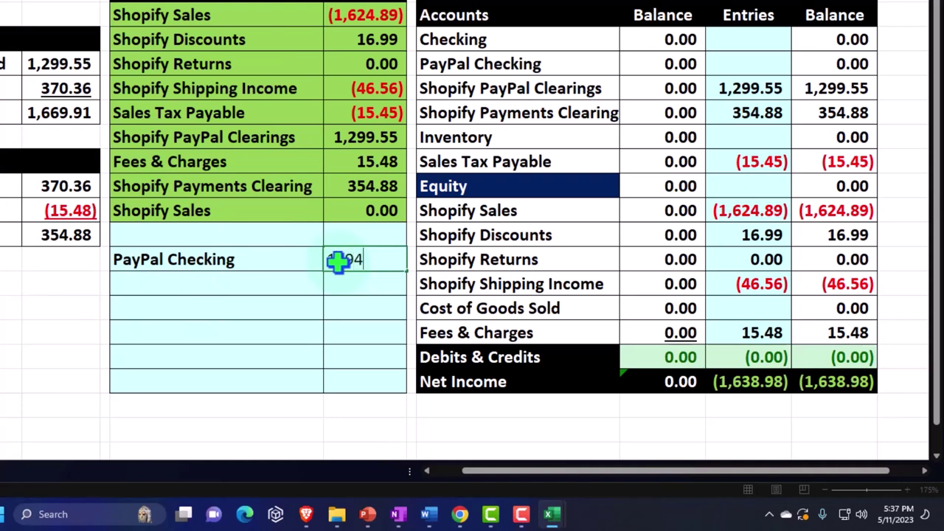
{"action": "key", "text": "Return"}
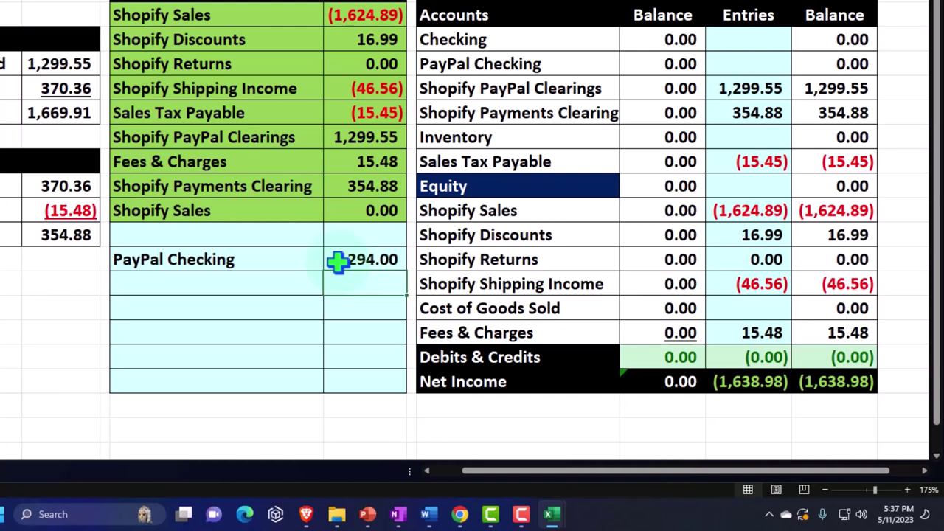
{"action": "key", "text": "Left"}
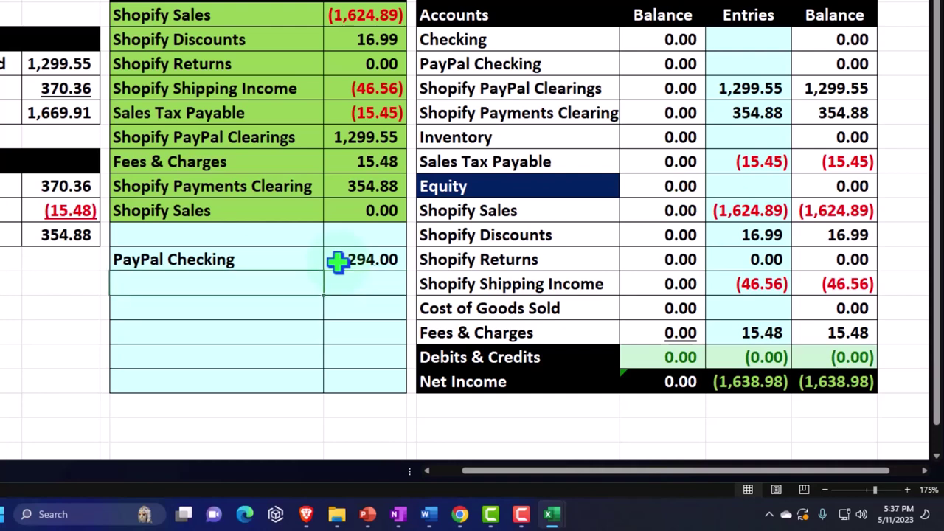